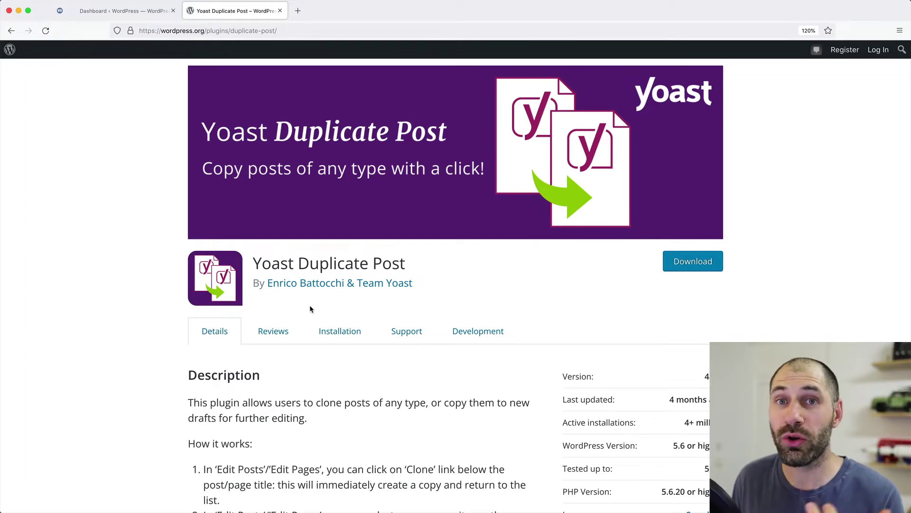
Step: Switch to the Webwash Yoast Duplicate Post article, skim its sections and scroll back to the title
{"action": "left_click", "coordinate": [59, 11]}
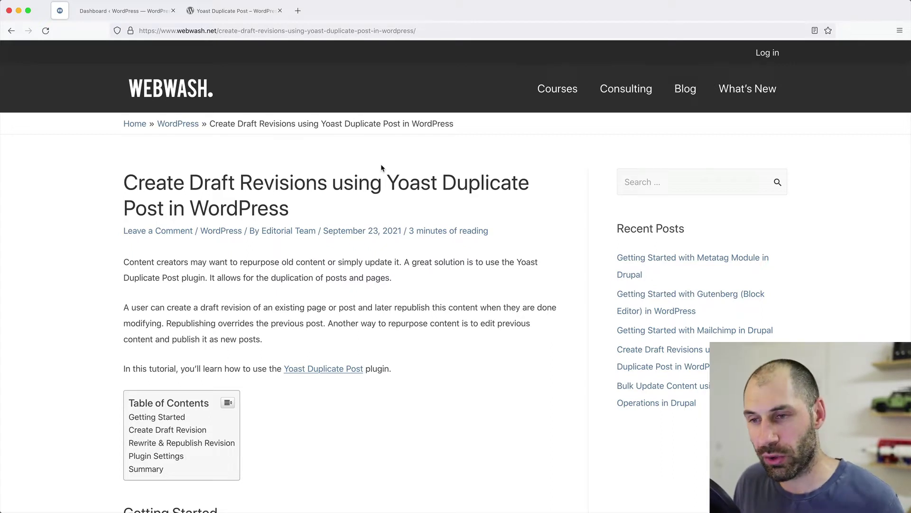
{"action": "scroll", "coordinate": [546, 266], "scroll_direction": "down", "scroll_amount": 10}
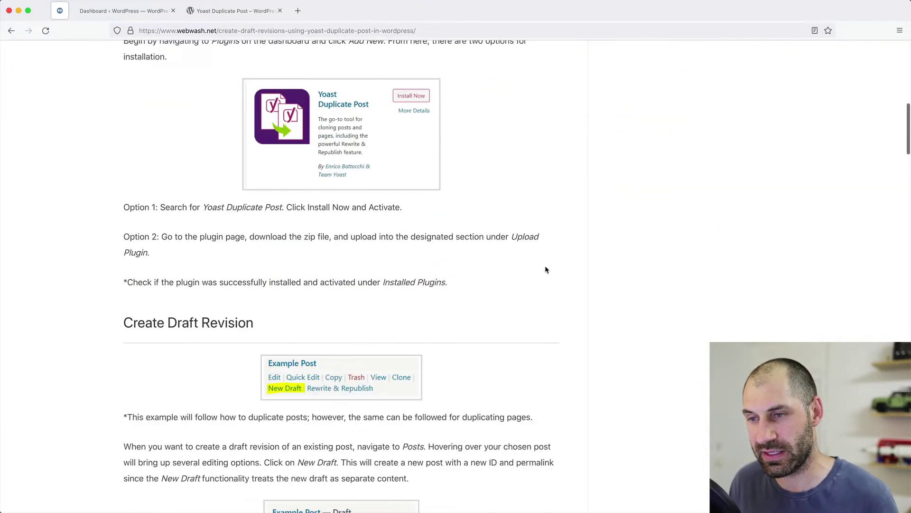
{"action": "scroll", "coordinate": [546, 266], "scroll_direction": "down", "scroll_amount": 8}
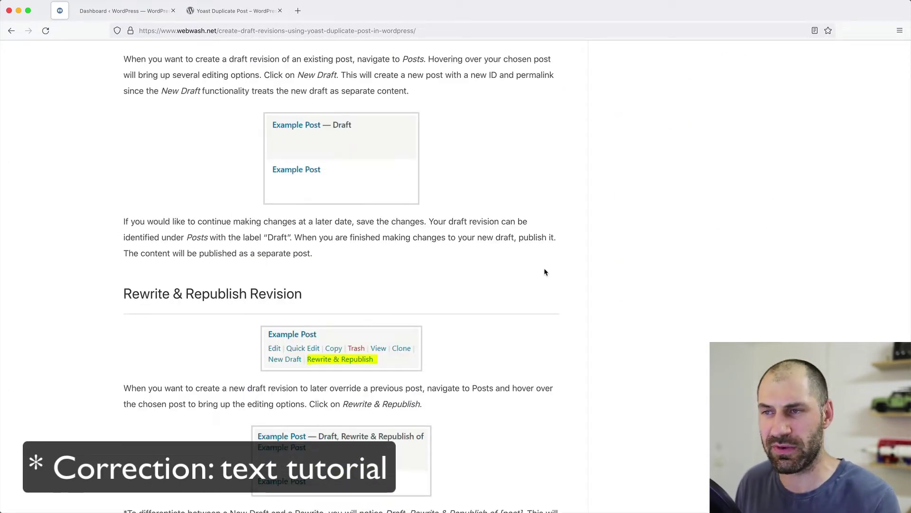
{"action": "scroll", "coordinate": [545, 271], "scroll_direction": "up", "scroll_amount": 18}
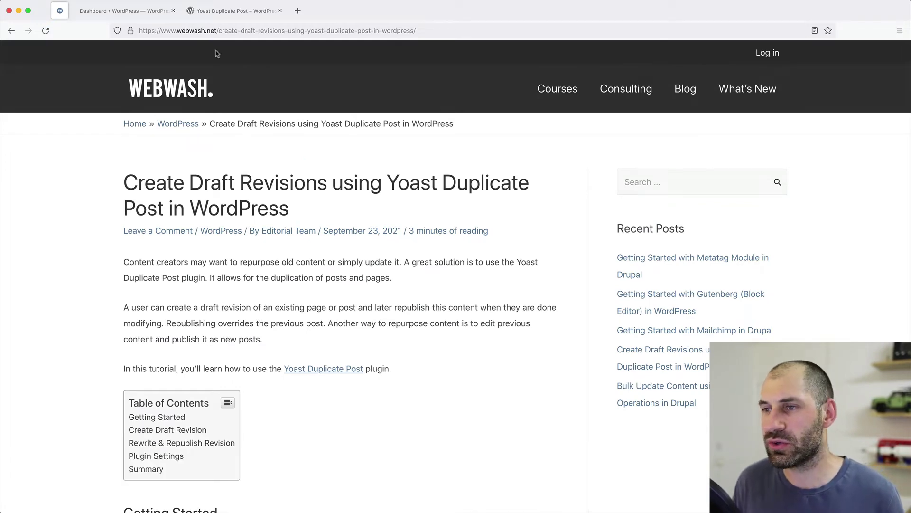
Step: Go to Plugins > Add New in the WordPress admin and search for 'yoast'
{"action": "left_click", "coordinate": [125, 13]}
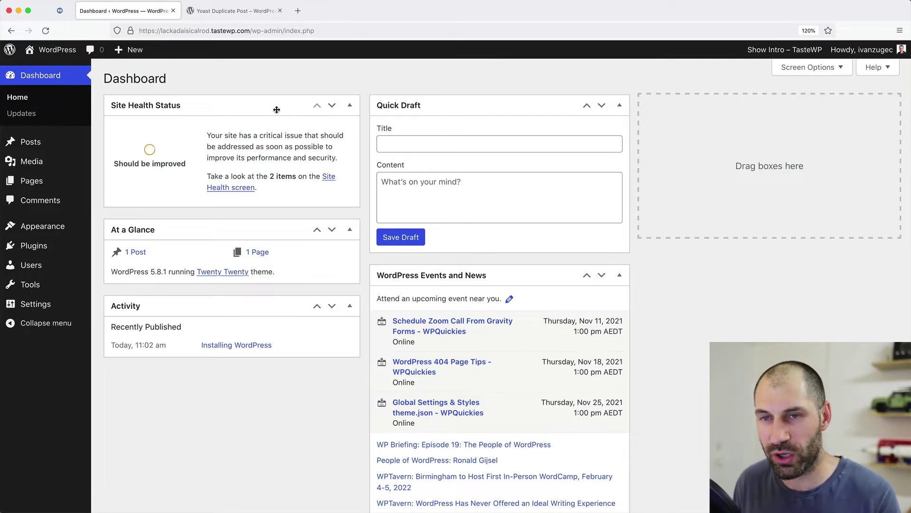
{"action": "left_click", "coordinate": [40, 149]}
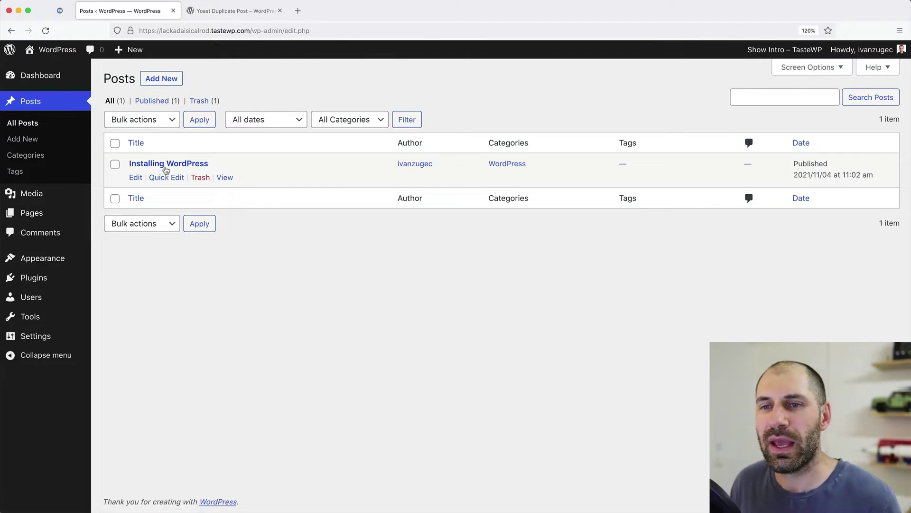
{"action": "left_click", "coordinate": [63, 276]}
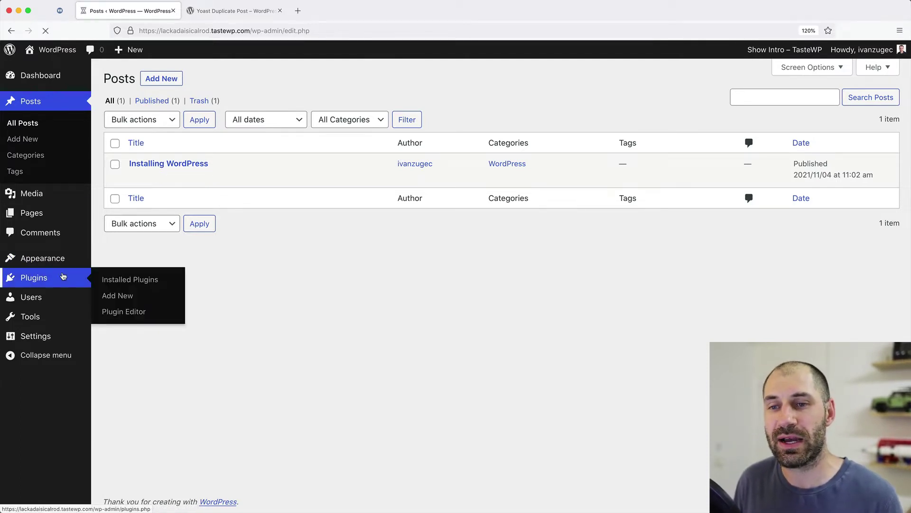
{"action": "left_click", "coordinate": [178, 78]}
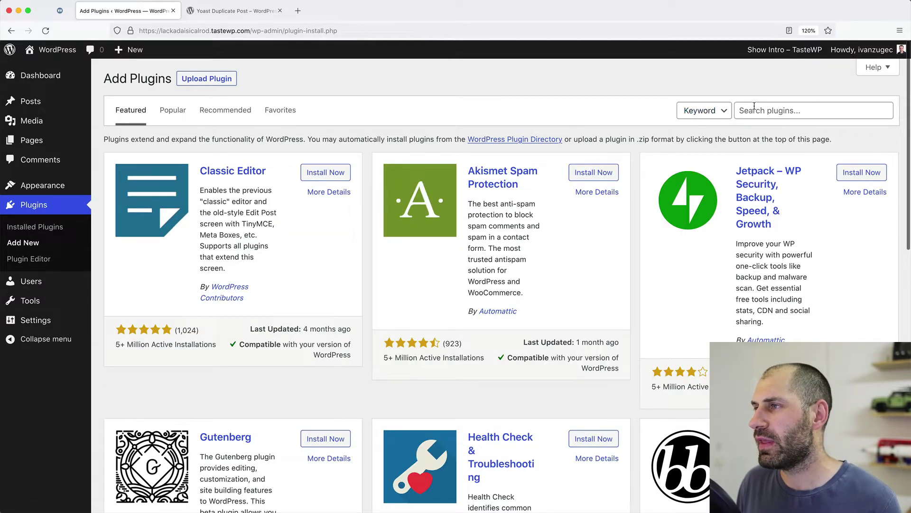
{"action": "left_click", "coordinate": [754, 110]}
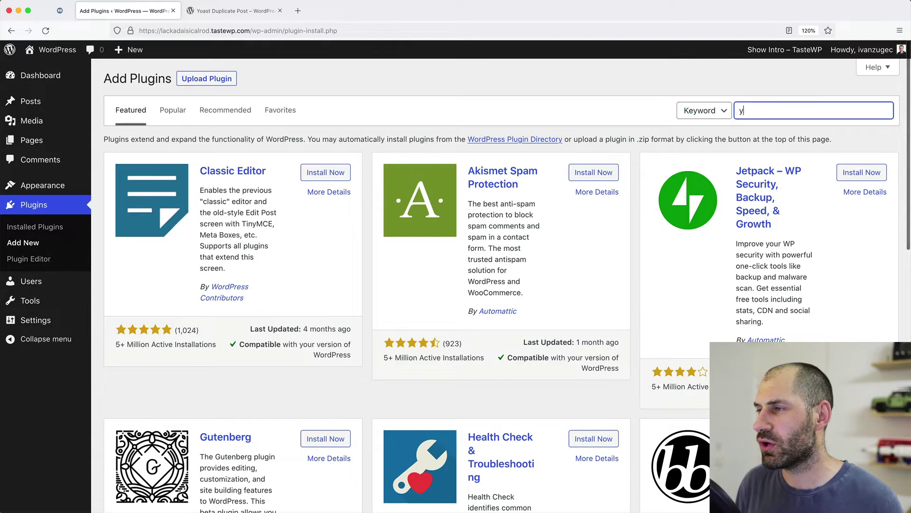
{"action": "type", "text": "yoast"}
{"action": "key", "text": "Return"}
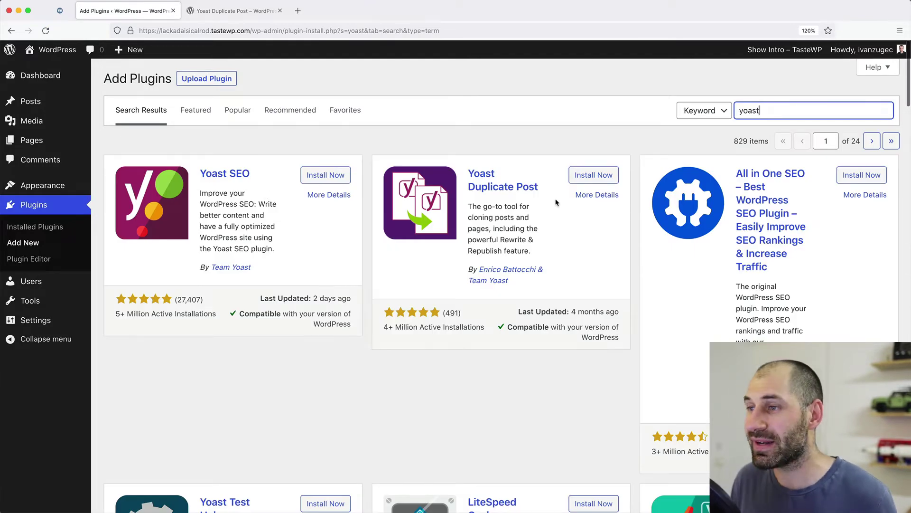
Step: Install and activate Yoast Duplicate Post 4.1.2, then dismiss the newsletter and activation notices
{"action": "left_click", "coordinate": [582, 182]}
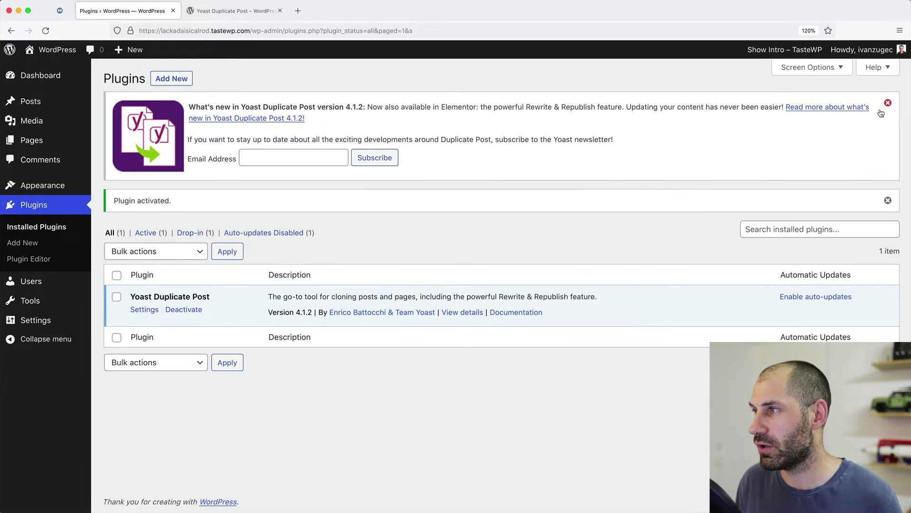
{"action": "left_click", "coordinate": [888, 103]}
{"action": "left_click", "coordinate": [886, 101]}
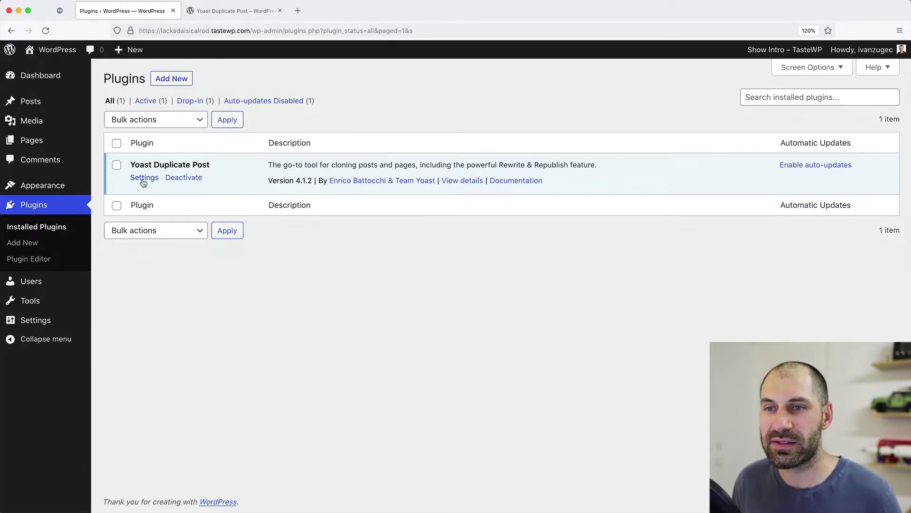
Step: Open the Duplicate Post Options page under Settings
{"action": "left_click", "coordinate": [144, 179]}
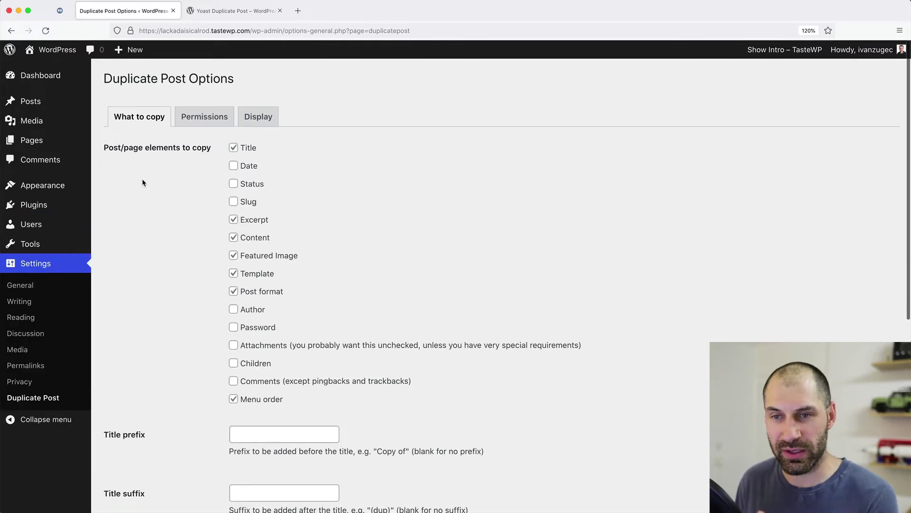
{"action": "key", "text": "super+bracketleft"}
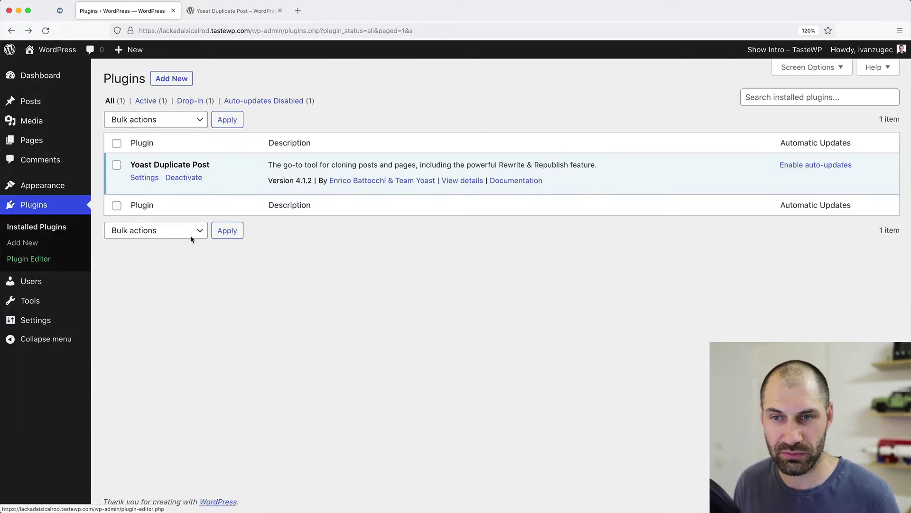
{"action": "left_click", "coordinate": [49, 321]}
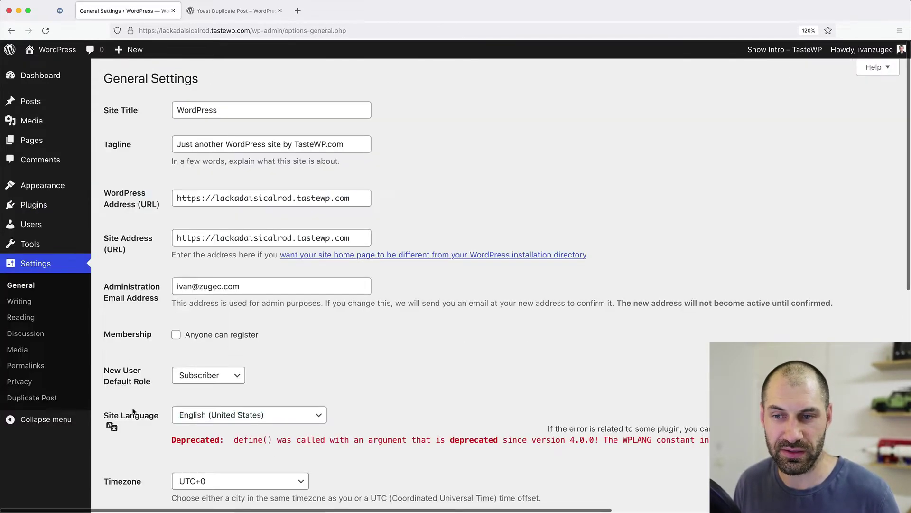
{"action": "left_click", "coordinate": [47, 397]}
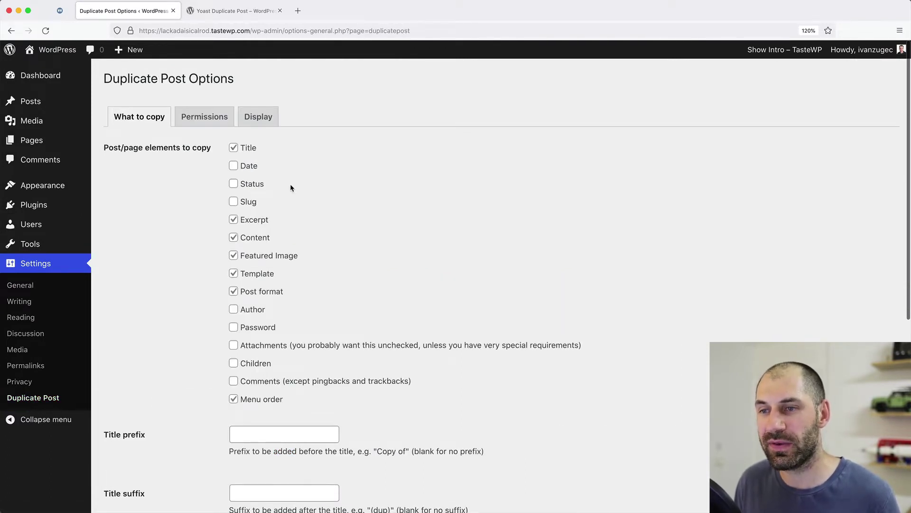
Step: Review the What to copy options, then the Permissions and Display tabs
{"action": "scroll", "coordinate": [291, 188], "scroll_direction": "down", "scroll_amount": 1}
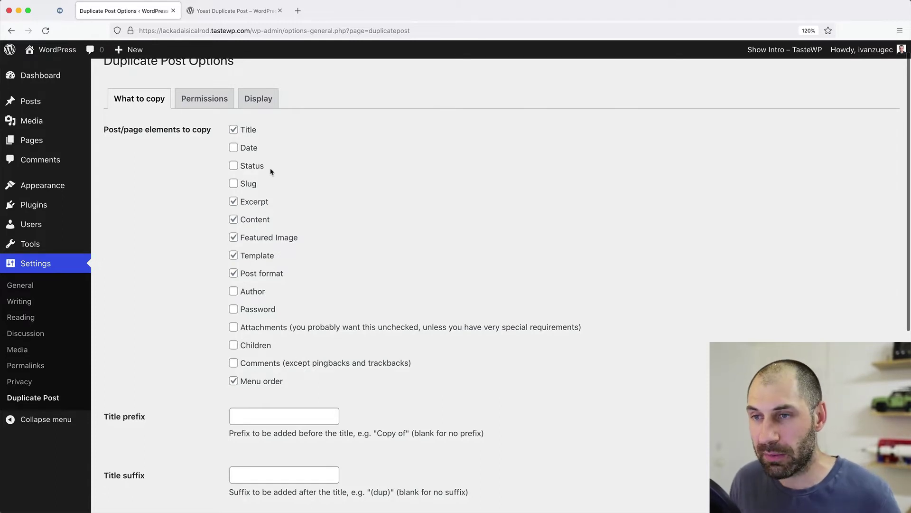
{"action": "scroll", "coordinate": [252, 221], "scroll_direction": "down", "scroll_amount": 3}
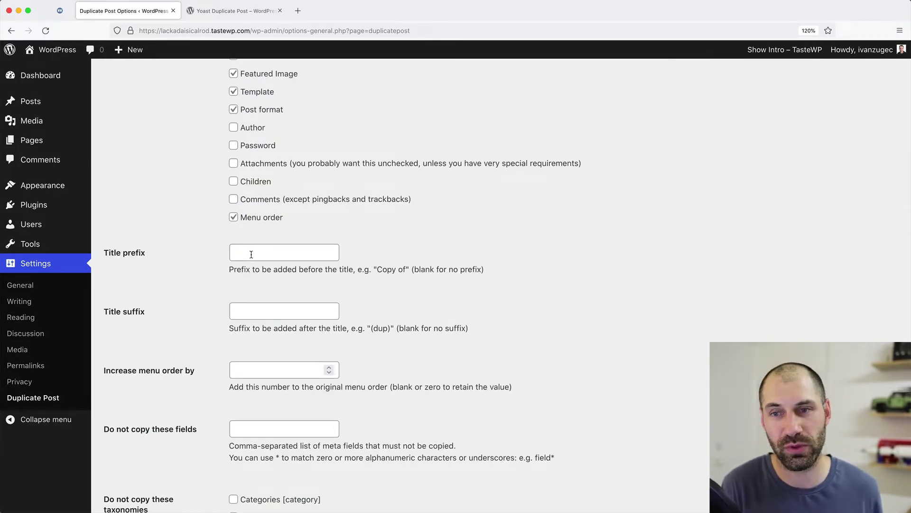
{"action": "scroll", "coordinate": [236, 255], "scroll_direction": "down", "scroll_amount": 2}
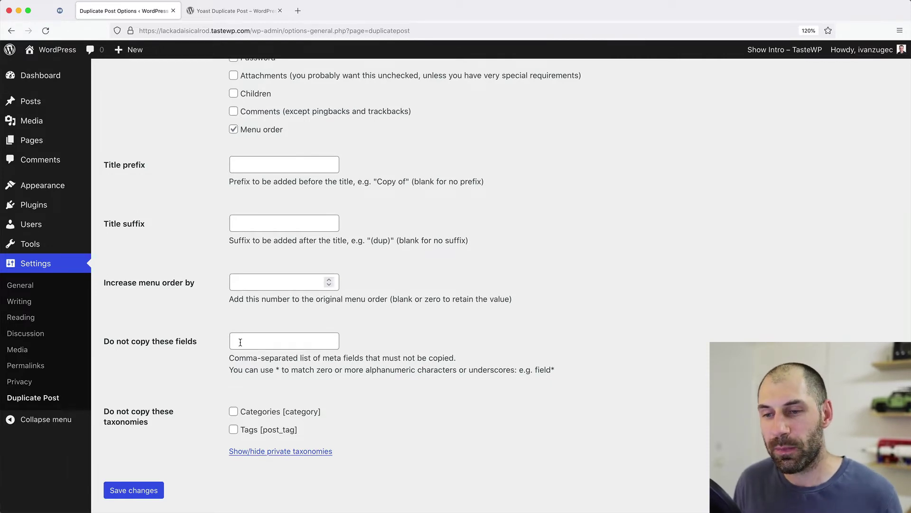
{"action": "scroll", "coordinate": [240, 341], "scroll_direction": "down", "scroll_amount": 1}
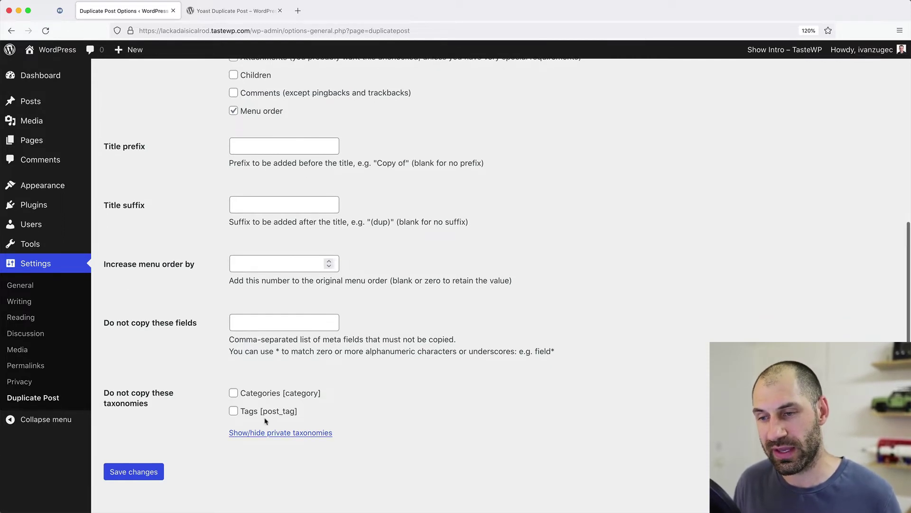
{"action": "scroll", "coordinate": [229, 403], "scroll_direction": "up", "scroll_amount": 3}
{"action": "scroll", "coordinate": [229, 403], "scroll_direction": "up", "scroll_amount": 5}
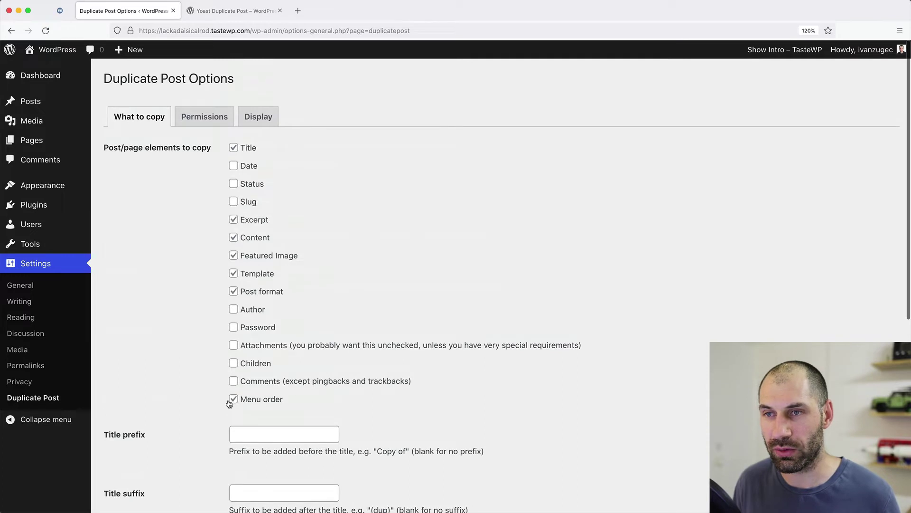
{"action": "left_click", "coordinate": [200, 122]}
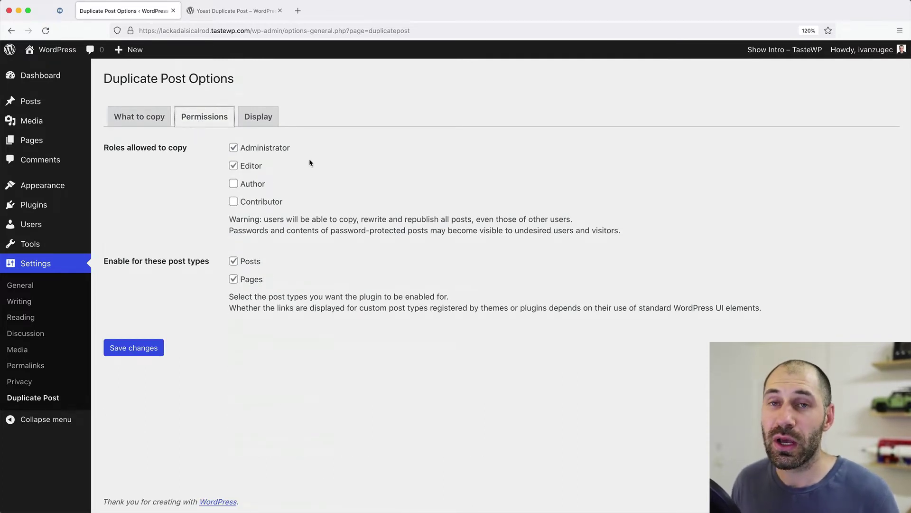
{"action": "left_click", "coordinate": [270, 119]}
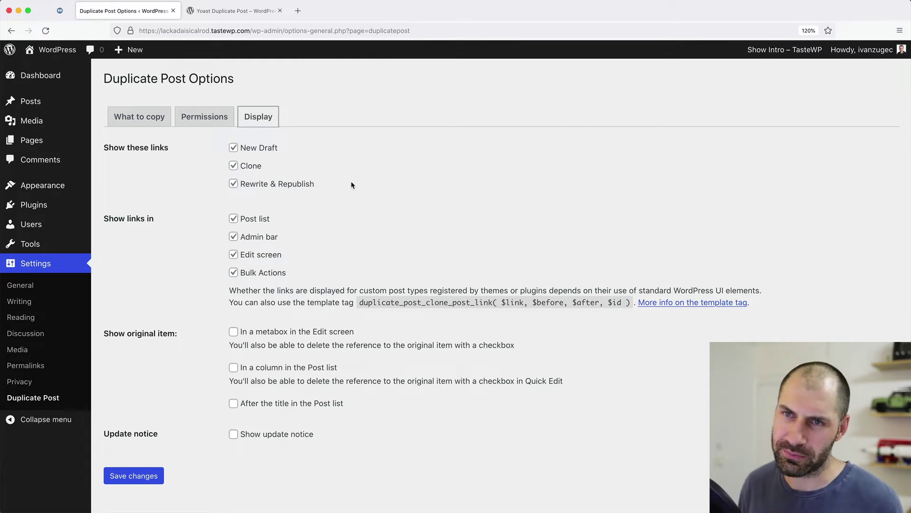
Step: Clone Installing WordPress from All Posts and Quick Edit the copy's title to 'Installing WordPress [cloned]'
{"action": "left_click", "coordinate": [56, 102]}
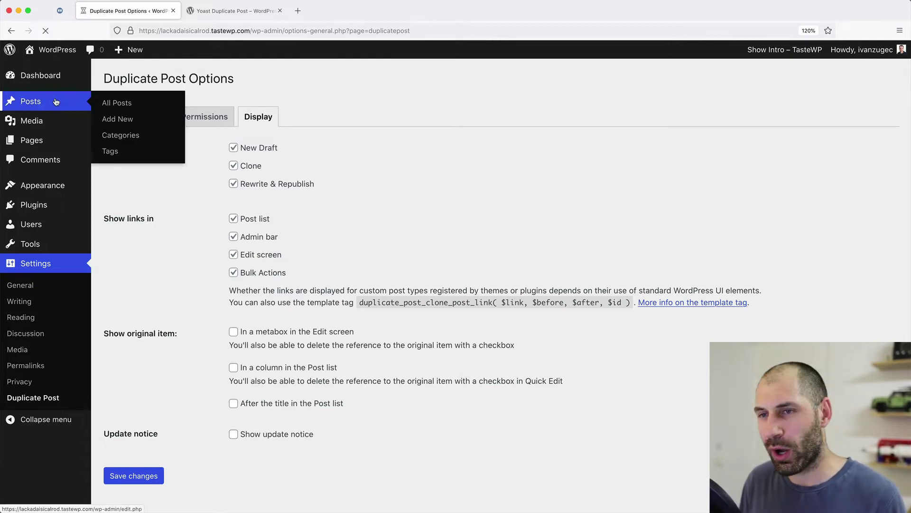
{"action": "mouse_move", "coordinate": [169, 166]}
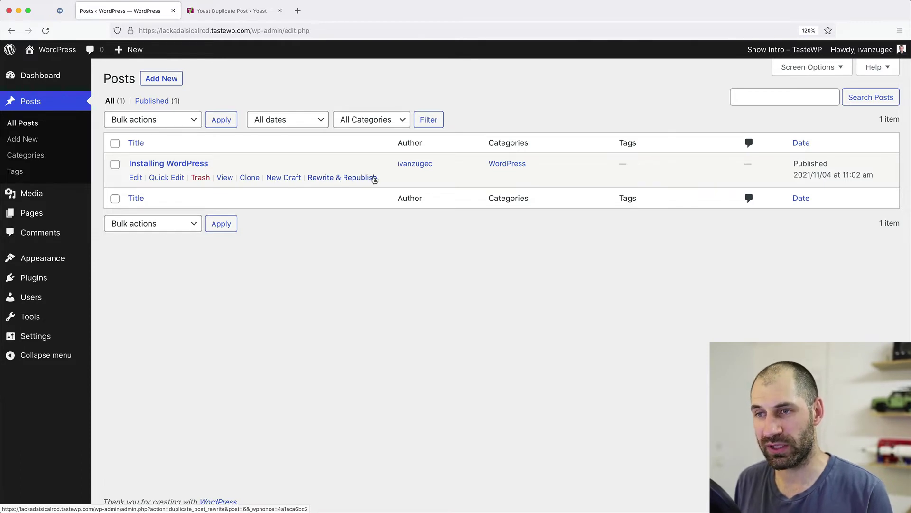
{"action": "left_click", "coordinate": [249, 179]}
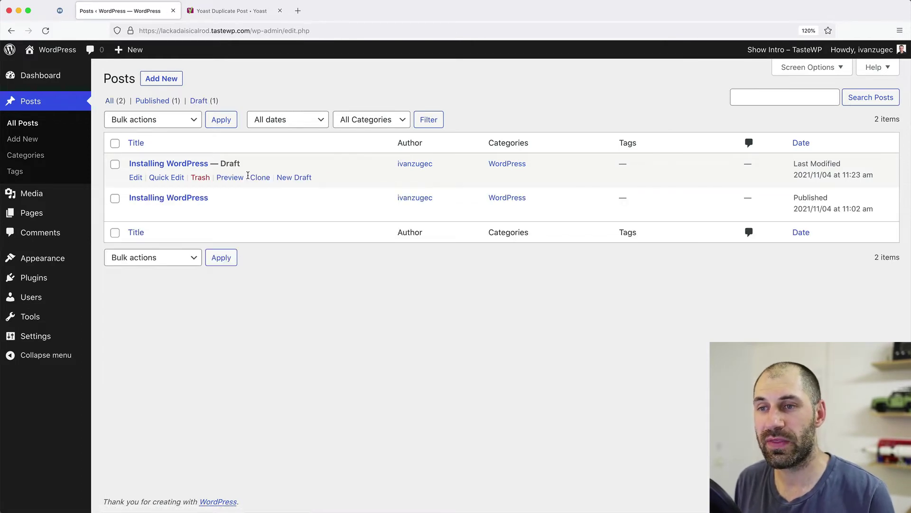
{"action": "left_click", "coordinate": [151, 178]}
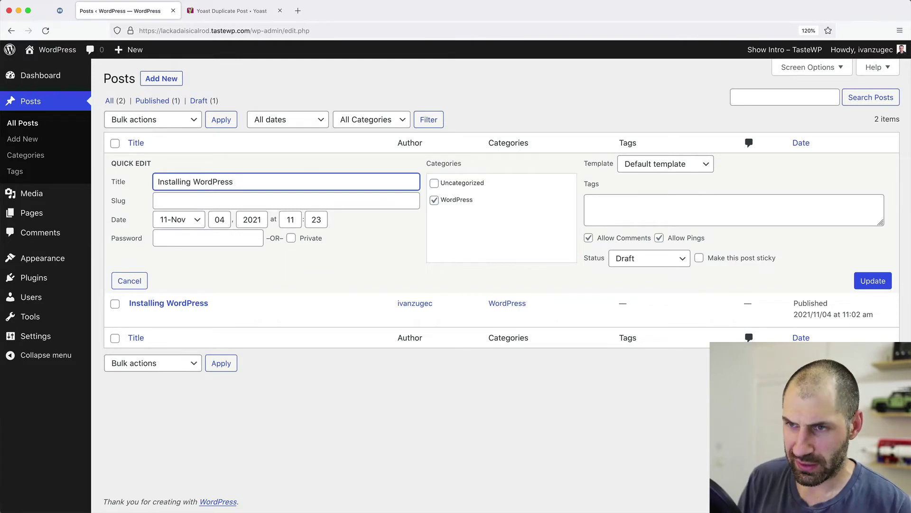
{"action": "type", "text": "[cloned"}
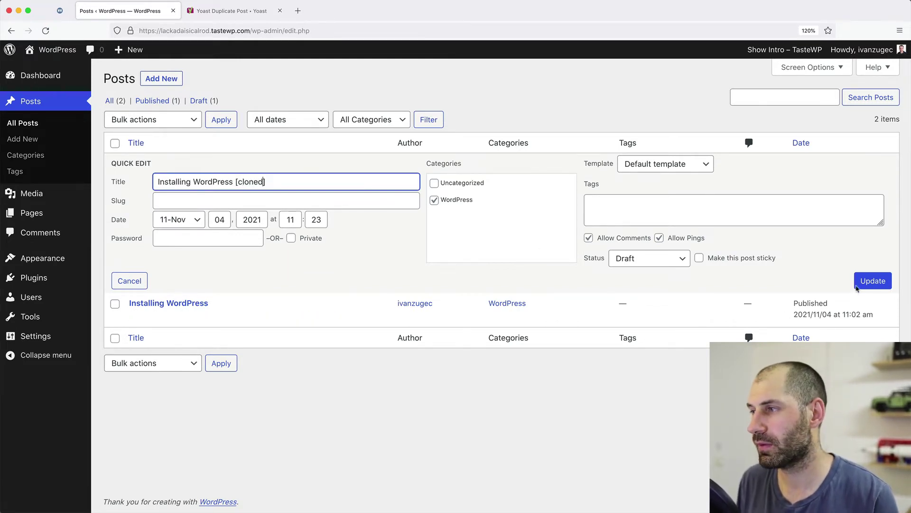
{"action": "key", "text": "Return"}
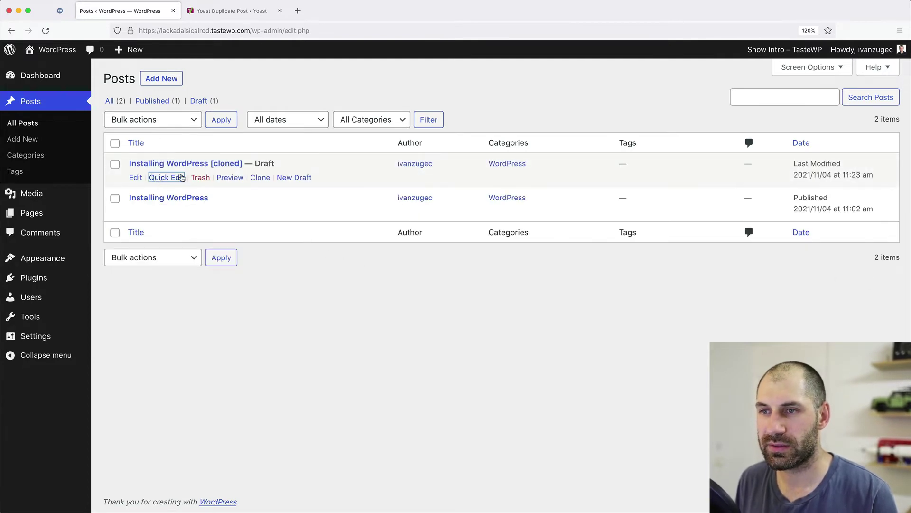
Step: Publish the 'Installing WordPress [cloned]' draft from the editor and view its live page
{"action": "left_click", "coordinate": [136, 178]}
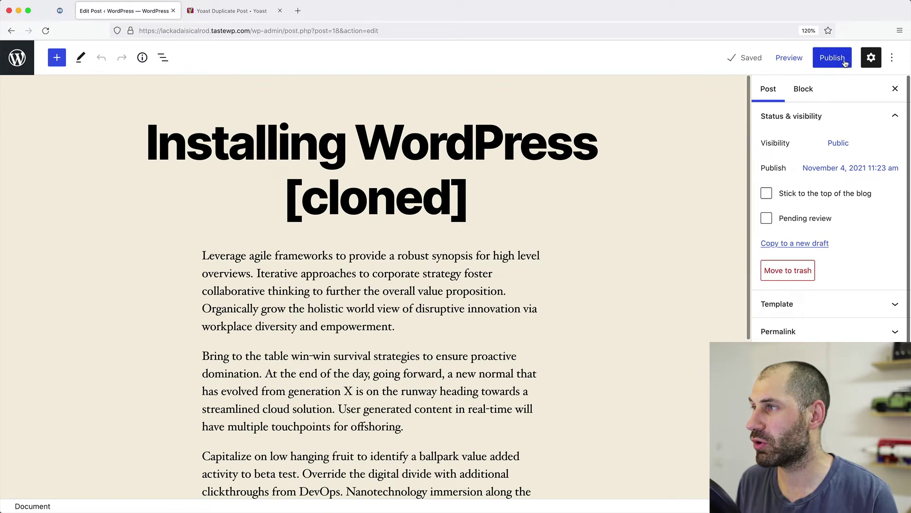
{"action": "left_click", "coordinate": [845, 63]}
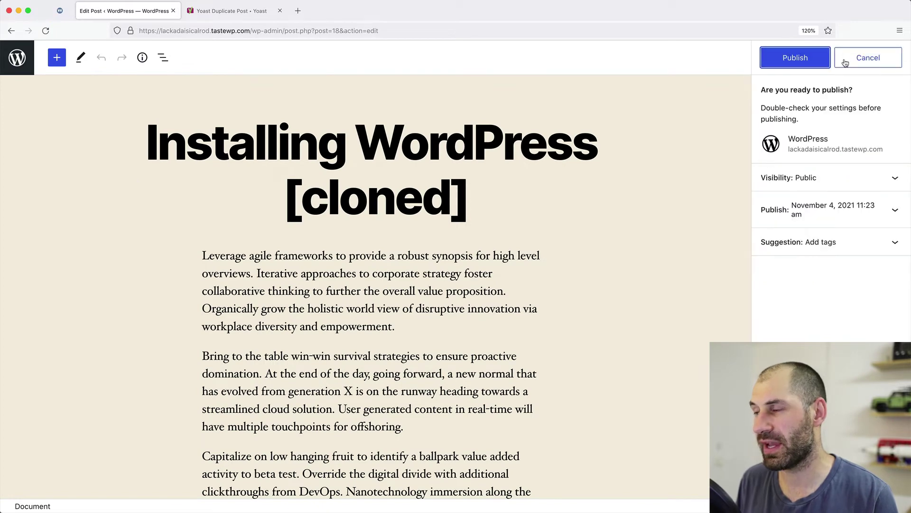
{"action": "left_click", "coordinate": [799, 58]}
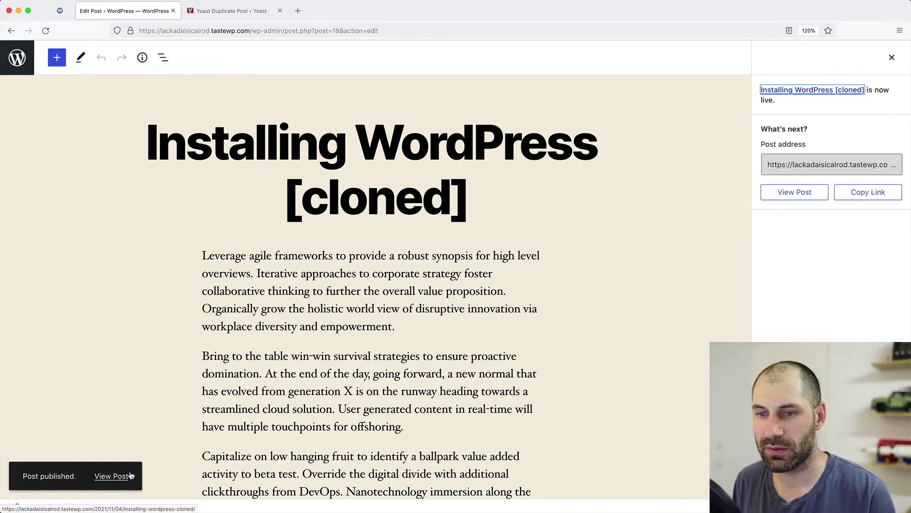
{"action": "left_click", "coordinate": [127, 476]}
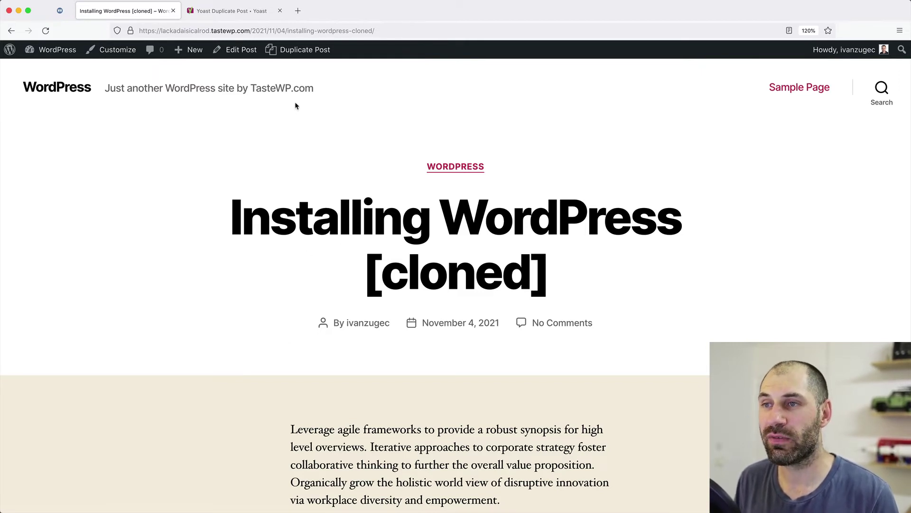
Step: Check the Duplicate Post options in the admin bar, then go back to the Dashboard
{"action": "mouse_move", "coordinate": [306, 49]}
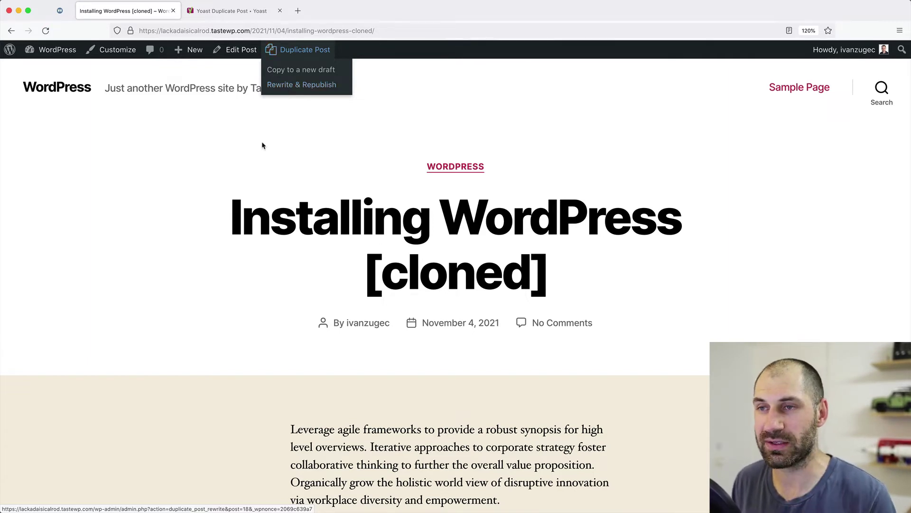
{"action": "left_click", "coordinate": [66, 51]}
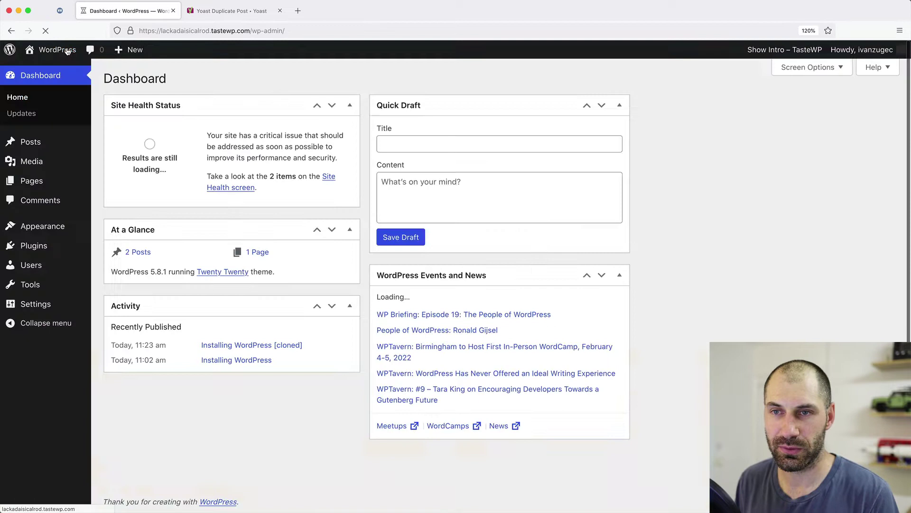
Step: Create a New Draft of Installing WordPress, title it 'Installing WordPress [new draft]', and publish it
{"action": "left_click", "coordinate": [40, 145]}
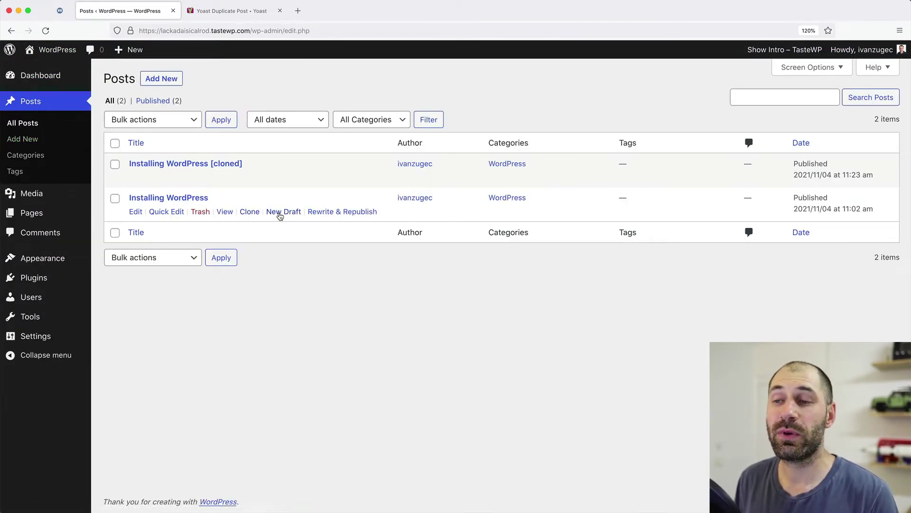
{"action": "left_click", "coordinate": [282, 212]}
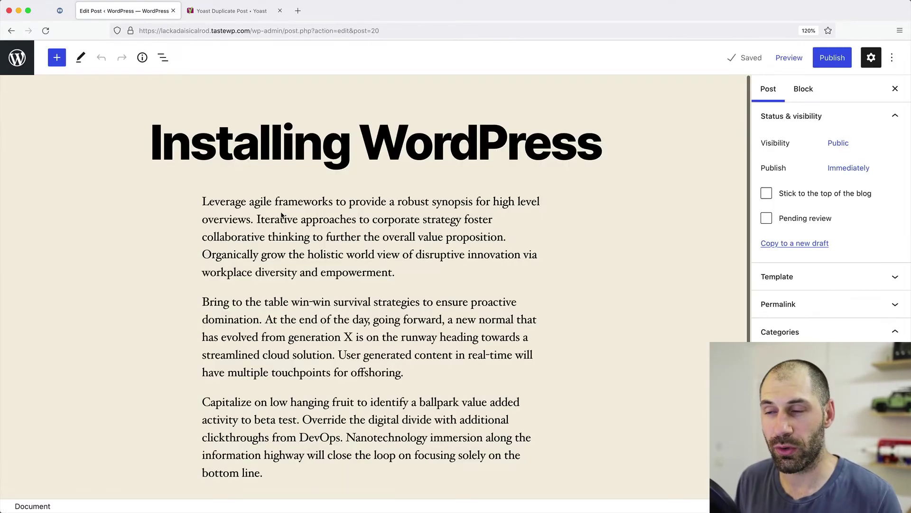
{"action": "left_click", "coordinate": [612, 148]}
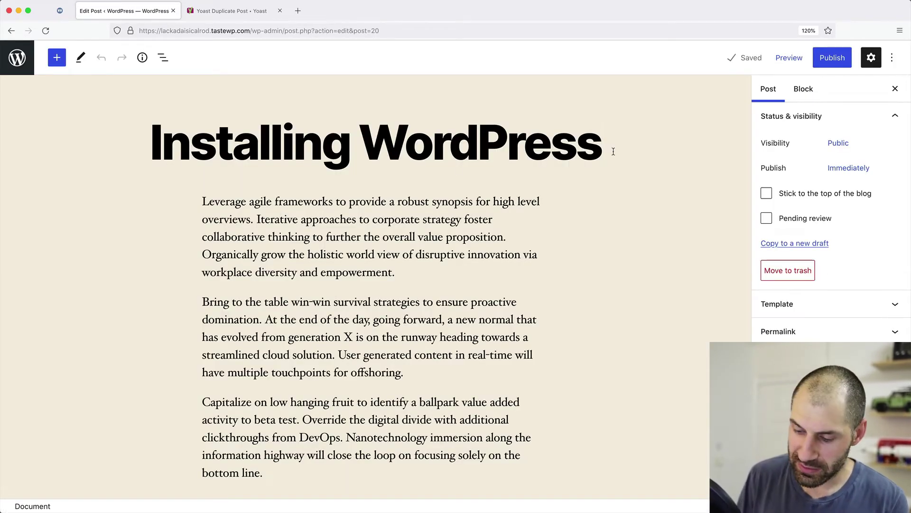
{"action": "type", "text": "□"}
{"action": "key", "text": "Left"}
{"action": "type", "text": "new "}
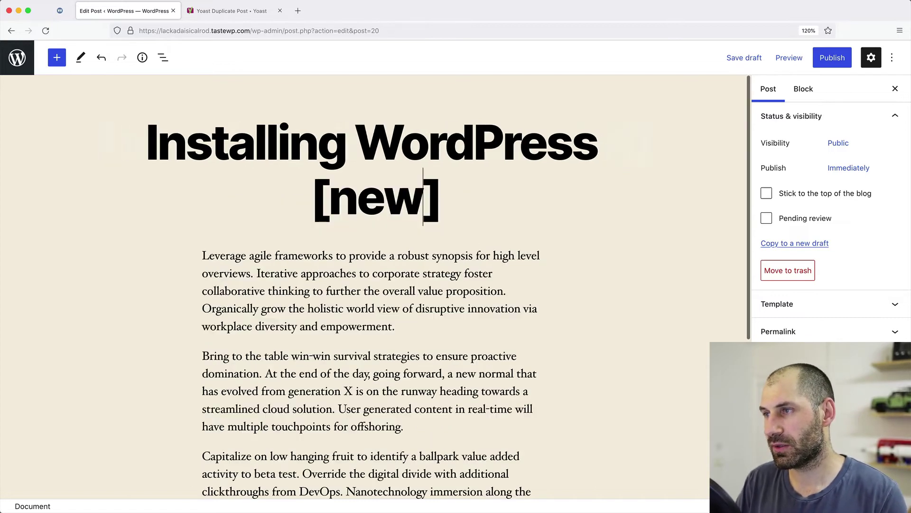
{"action": "type", "text": "draft"}
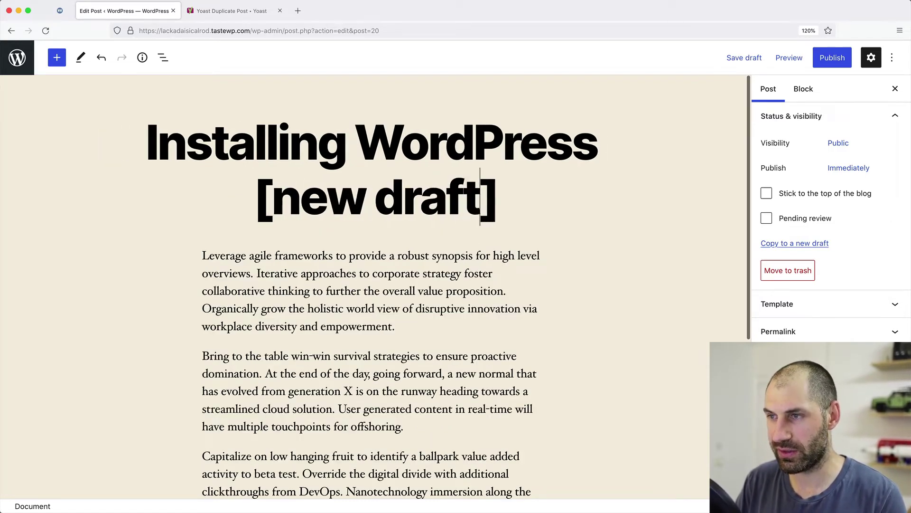
{"action": "left_click", "coordinate": [840, 62]}
{"action": "left_click", "coordinate": [809, 58]}
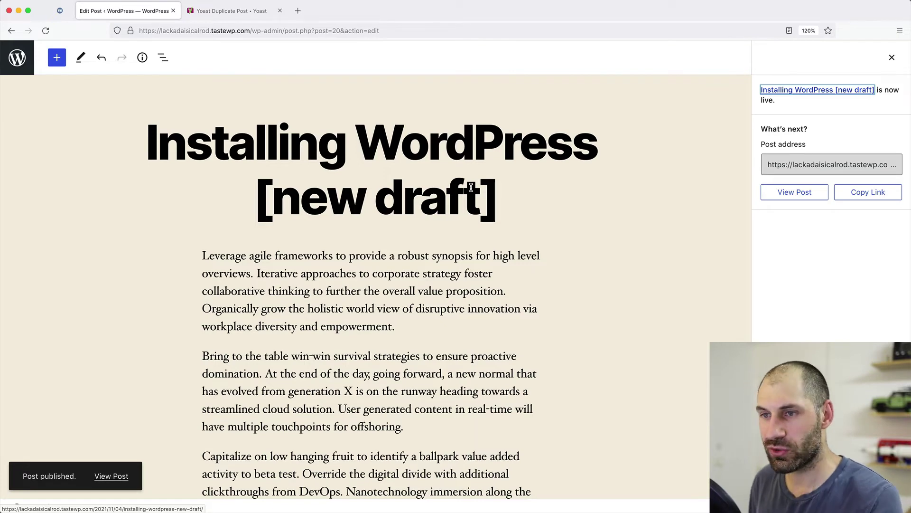
Step: Leave the editor for the Posts list showing the original, [cloned] and [new draft] posts
{"action": "left_click", "coordinate": [25, 56]}
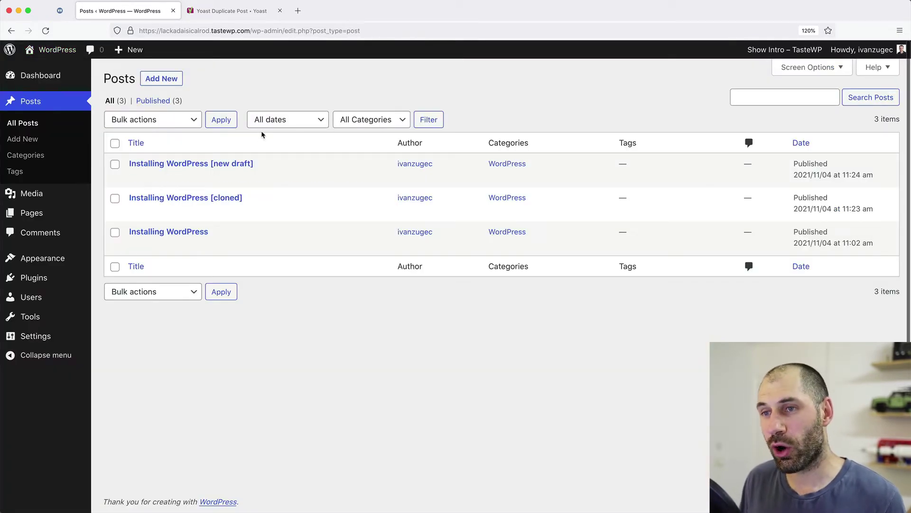
{"action": "mouse_move", "coordinate": [329, 256]}
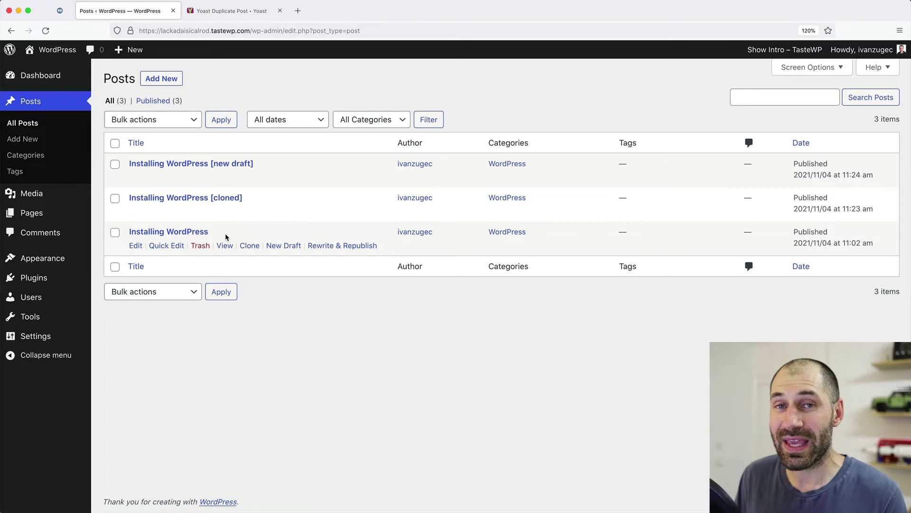
Step: Start a Rewrite & Republish copy of the original and retitle it 'Installing WordPress [updated]'
{"action": "left_click", "coordinate": [332, 246]}
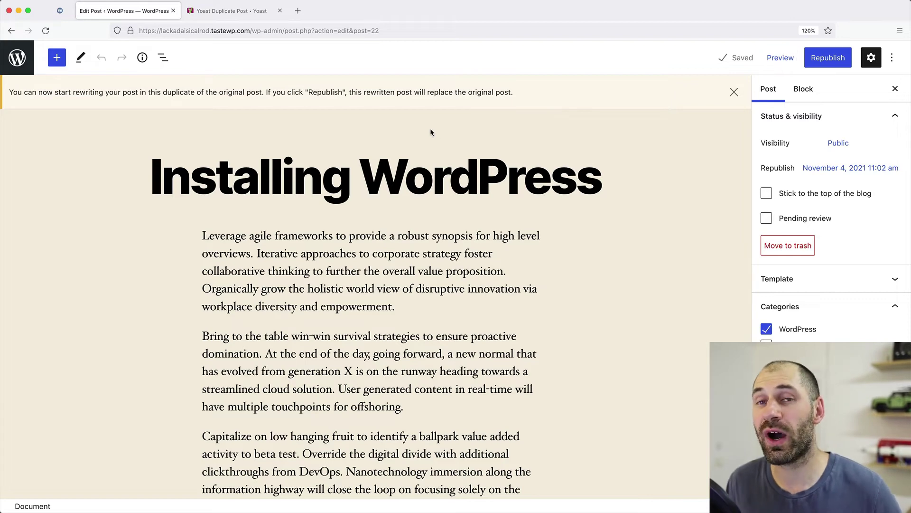
{"action": "left_click", "coordinate": [624, 176]}
{"action": "type", "text": "[]"}
{"action": "key", "text": "Left"}
{"action": "type", "text": "updated"}
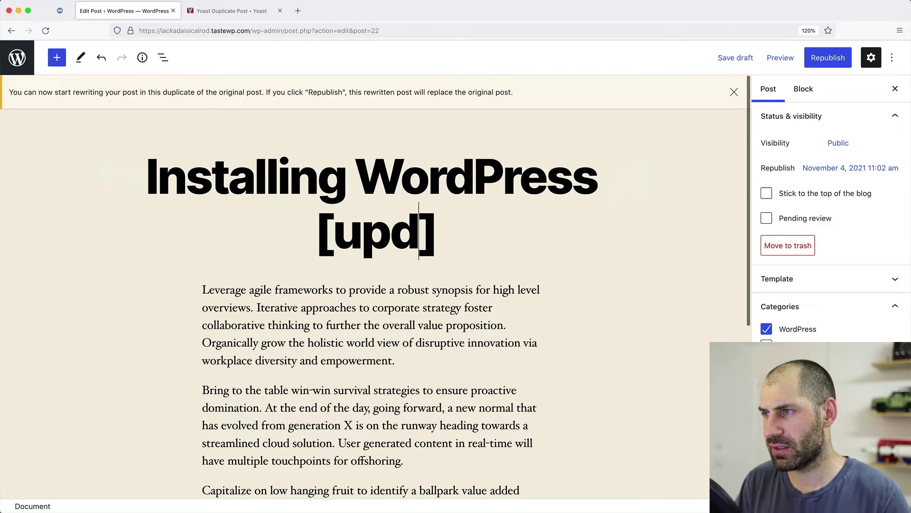
Step: Add a placeholder text paragraph above the first paragraph, save the draft, and return to Posts
{"action": "left_click", "coordinate": [204, 289]}
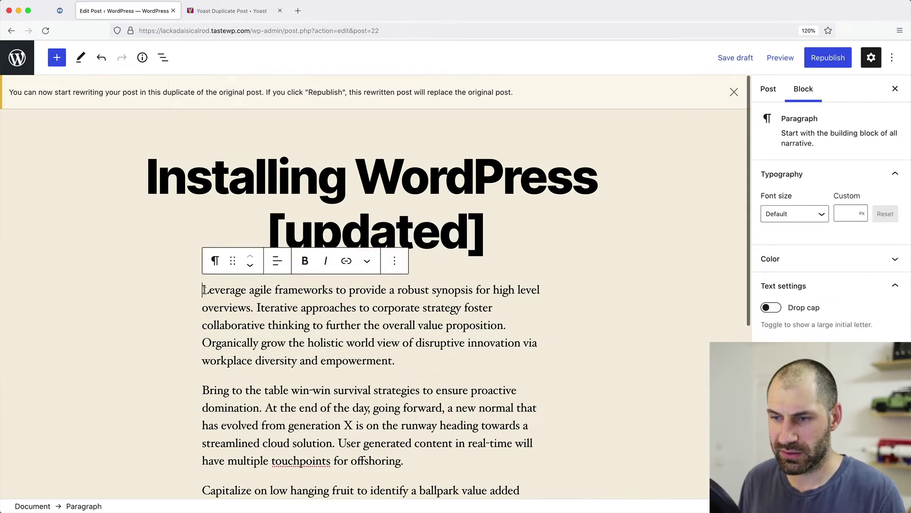
{"action": "key", "text": "Return"}
{"action": "type", "text": "noateuh a"}
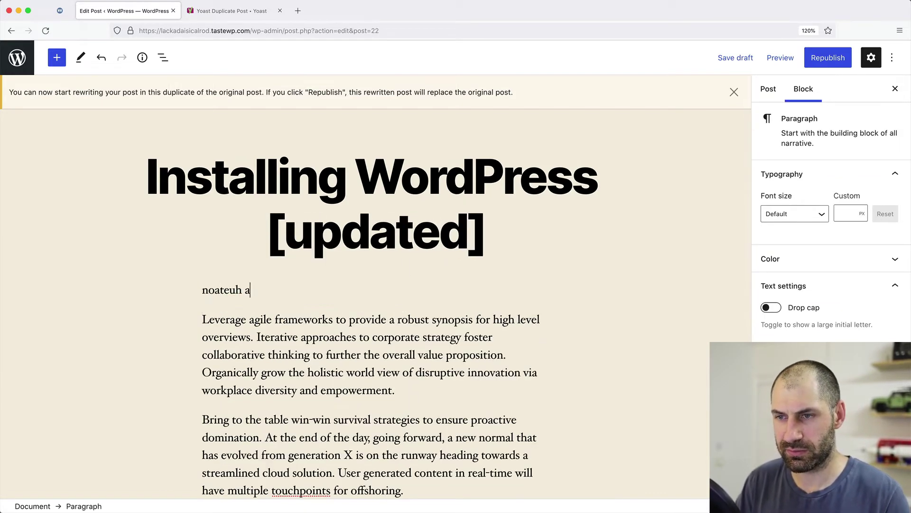
{"action": "type", "text": "stotheou sntosut hasnoteuh asnteo ntoeuht snoeuh"}
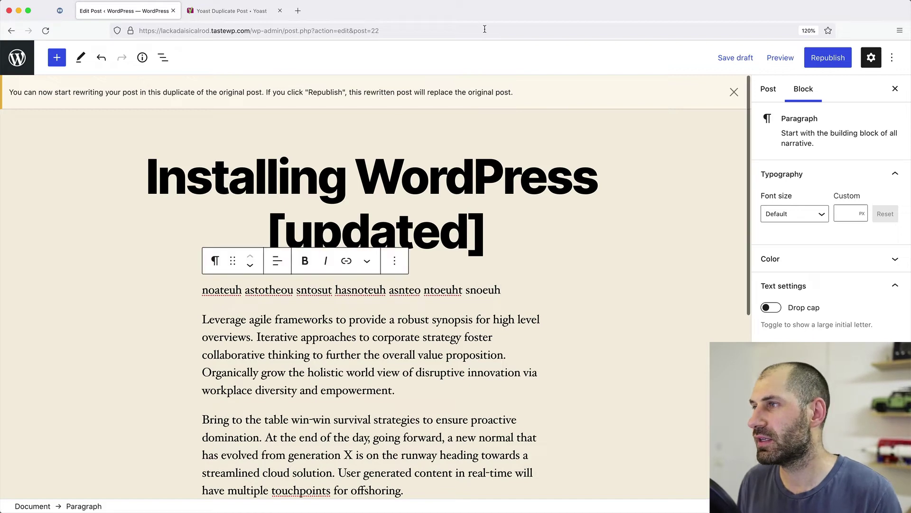
{"action": "left_click", "coordinate": [736, 58]}
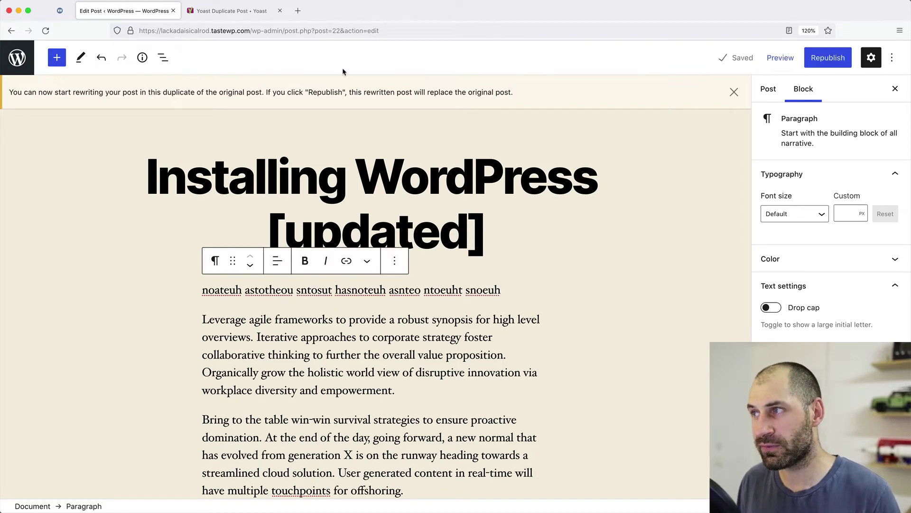
{"action": "left_click", "coordinate": [32, 59]}
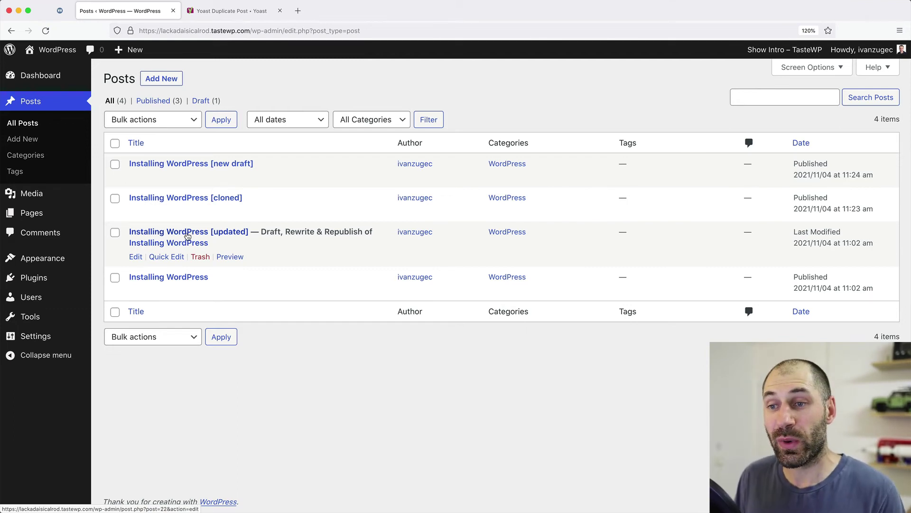
Step: Republish the 'Installing WordPress [updated]' draft over the original post, then return to All Posts
{"action": "left_click", "coordinate": [187, 232]}
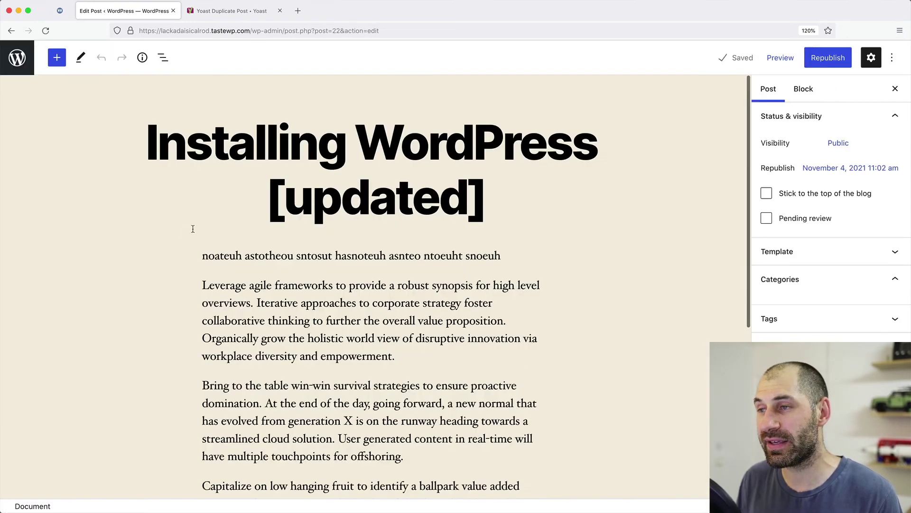
{"action": "left_click", "coordinate": [824, 63]}
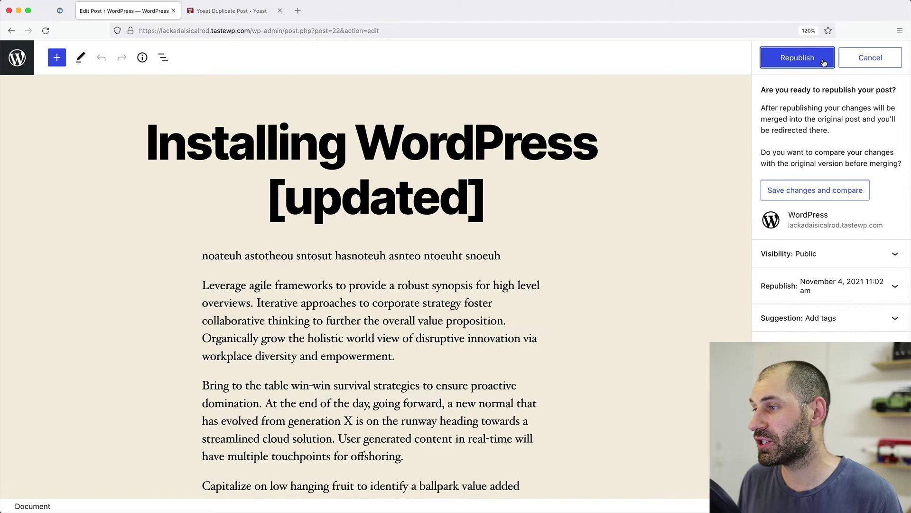
{"action": "left_click", "coordinate": [824, 63]}
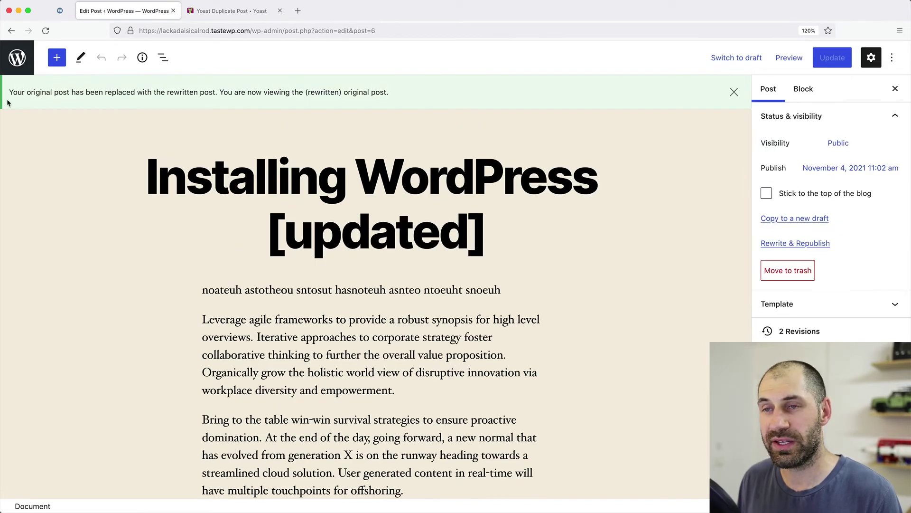
{"action": "left_click", "coordinate": [20, 70]}
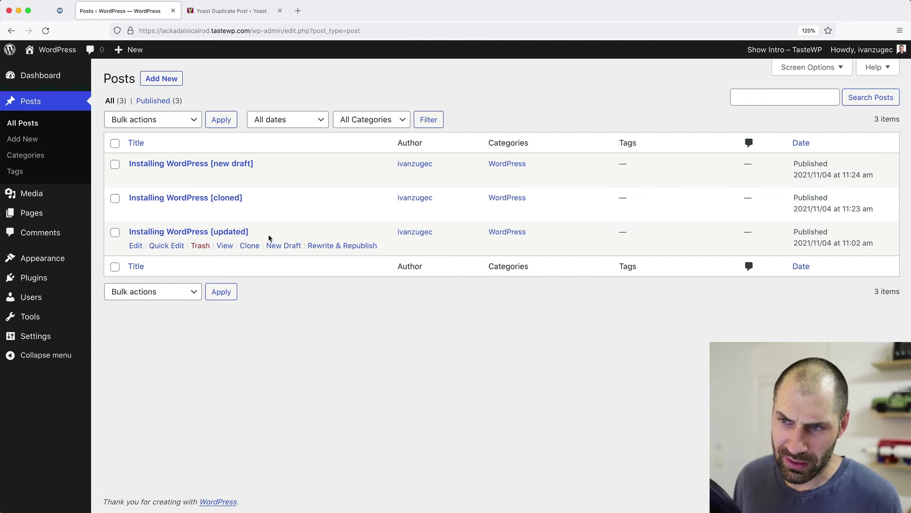
Step: Create a Rewrite & Republish copy of 'Installing WordPress [updated]' with a new placeholder paragraph at the top
{"action": "left_click", "coordinate": [348, 250]}
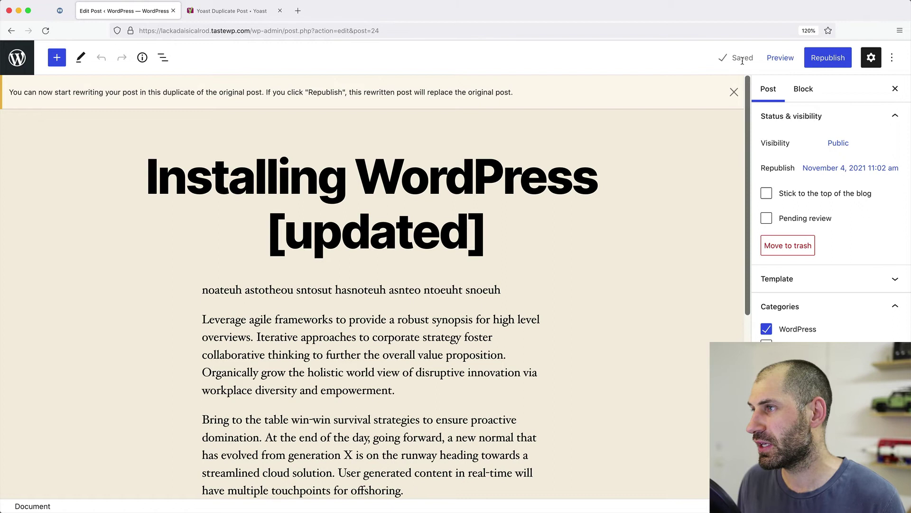
{"action": "left_click", "coordinate": [514, 290]}
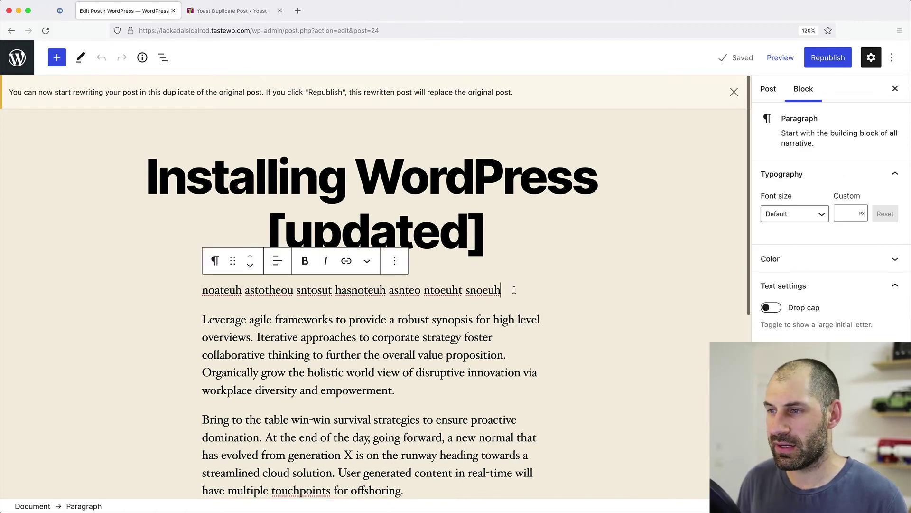
{"action": "key", "text": "super+alt+t"}
{"action": "type", "text": "aoe atnhoe ntahoeu sthaoesut asotnuh snthu nteo"}
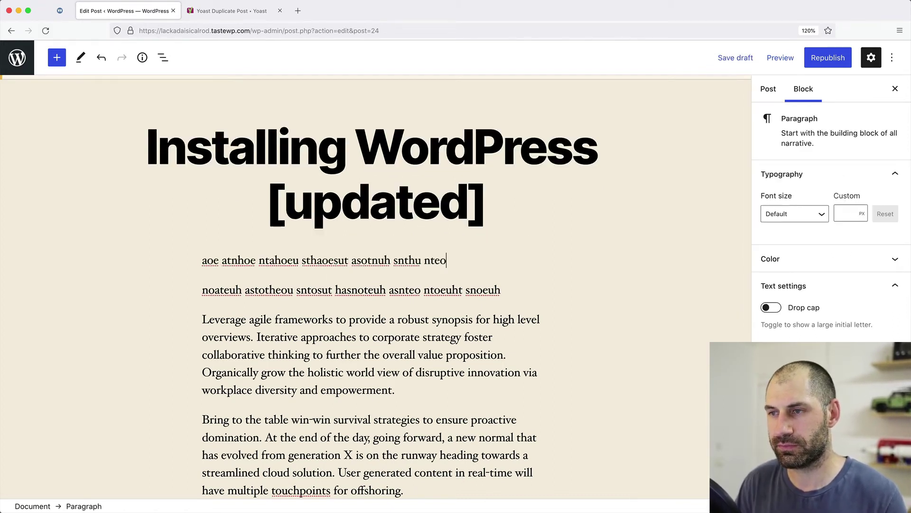
Step: Lengthen the placeholder paragraph by pasting its text again, save the draft, and start republishing
{"action": "key", "text": "super+a"}
{"action": "key", "text": "super+c"}
{"action": "key", "text": "Right"}
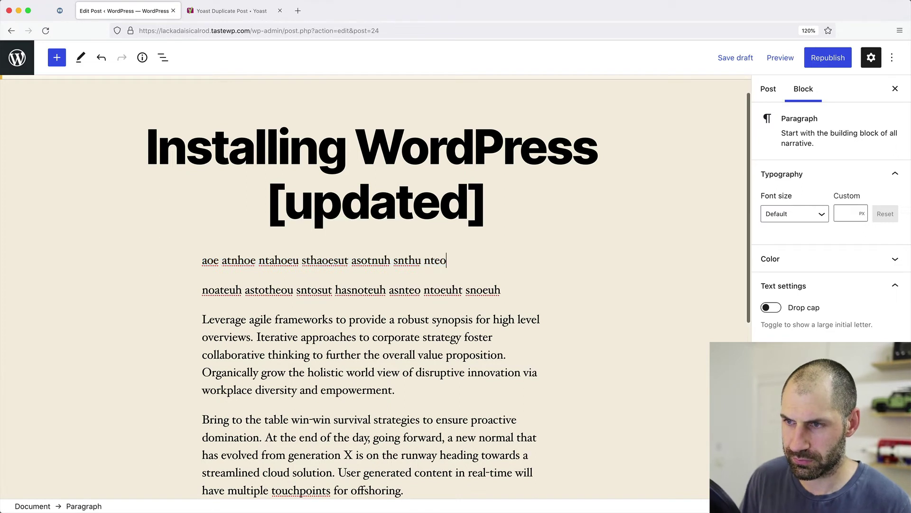
{"action": "key", "text": "super+v"}
{"action": "key", "text": "super+v"}
{"action": "key", "text": "super+v"}
{"action": "key", "text": "super+v"}
{"action": "key", "text": "super+v"}
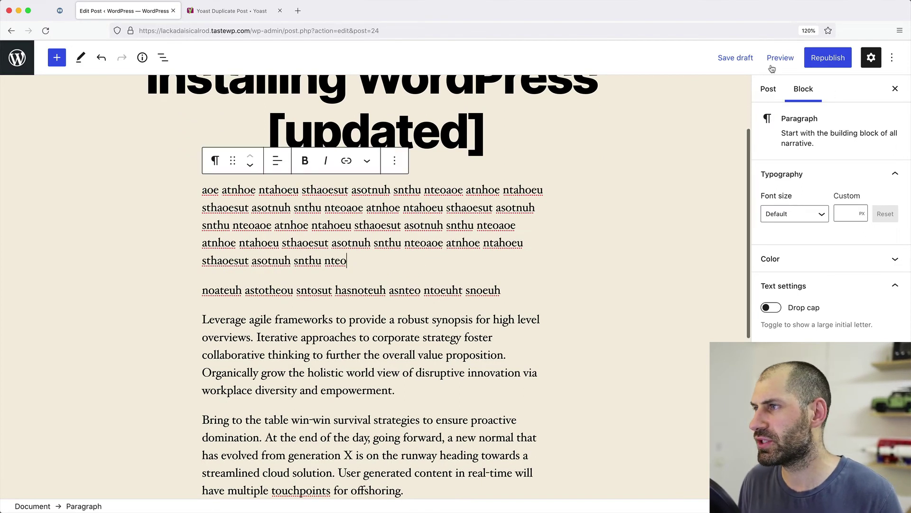
{"action": "left_click", "coordinate": [739, 58]}
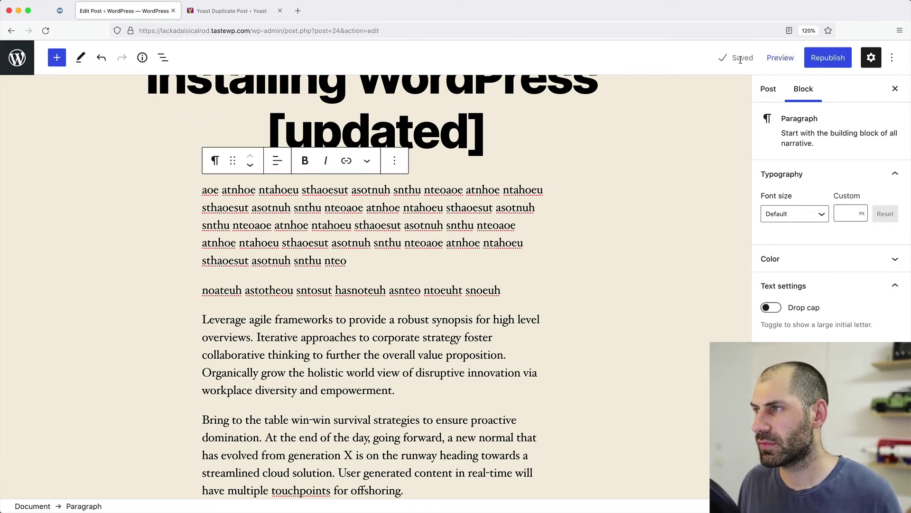
{"action": "left_click", "coordinate": [828, 58]}
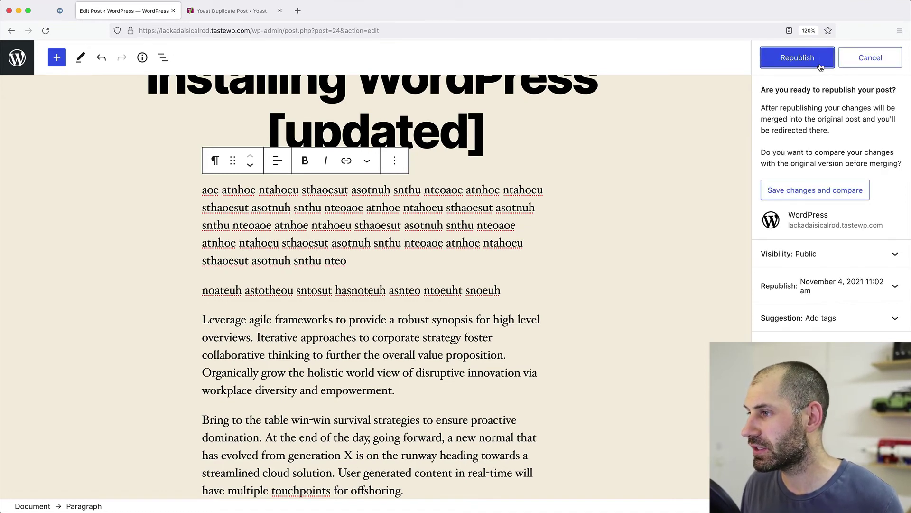
Step: Save the rewrite and review the comparison, where the new placeholder paragraph is marked as added
{"action": "left_click", "coordinate": [819, 194]}
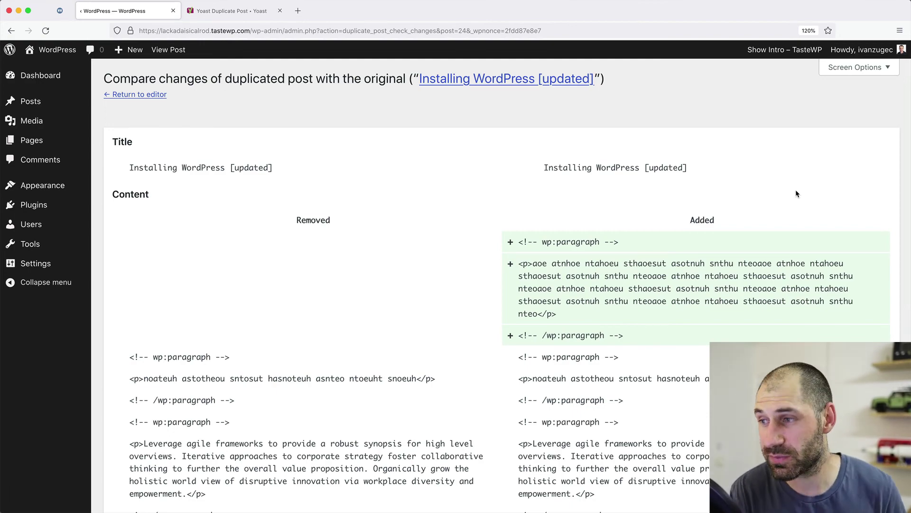
{"action": "scroll", "coordinate": [631, 233], "scroll_direction": "down", "scroll_amount": 5}
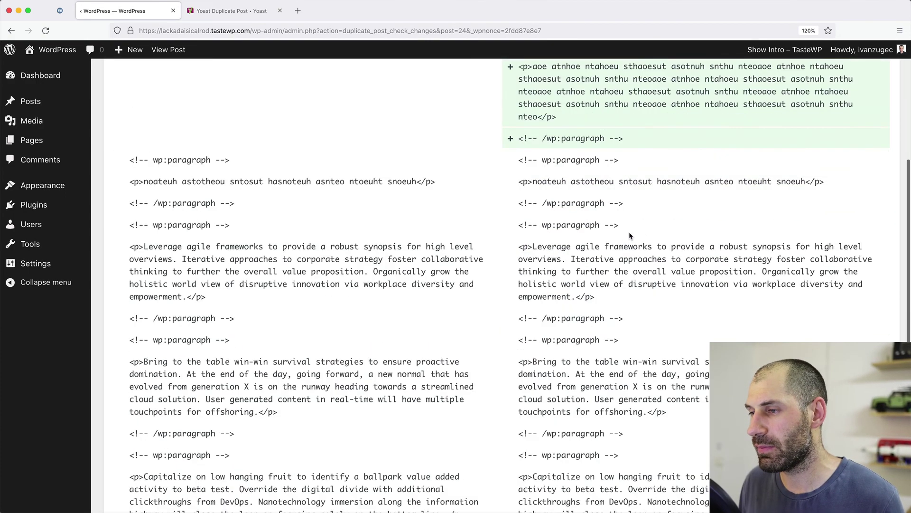
{"action": "scroll", "coordinate": [629, 236], "scroll_direction": "up", "scroll_amount": 5}
{"action": "left_click_drag", "start_coordinate": [618, 297], "coordinate": [512, 227]}
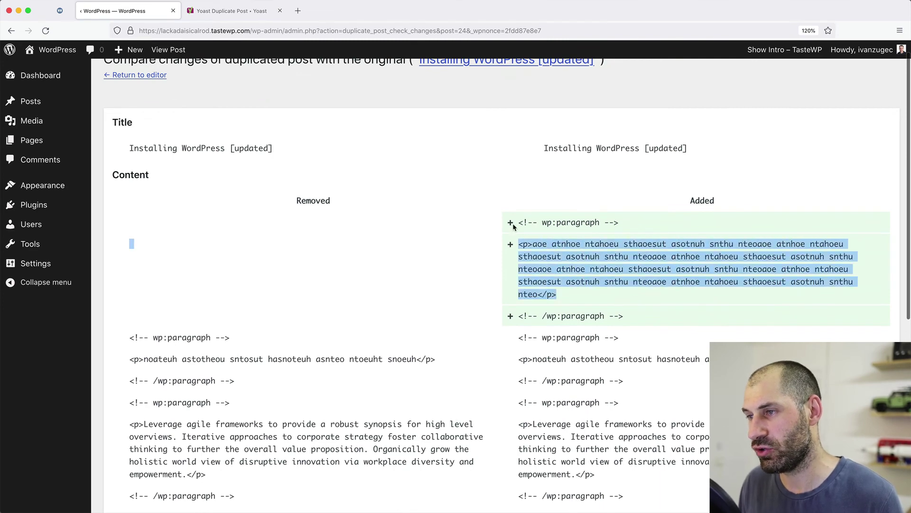
{"action": "left_click", "coordinate": [485, 230]}
{"action": "scroll", "coordinate": [485, 230], "scroll_direction": "up", "scroll_amount": 1}
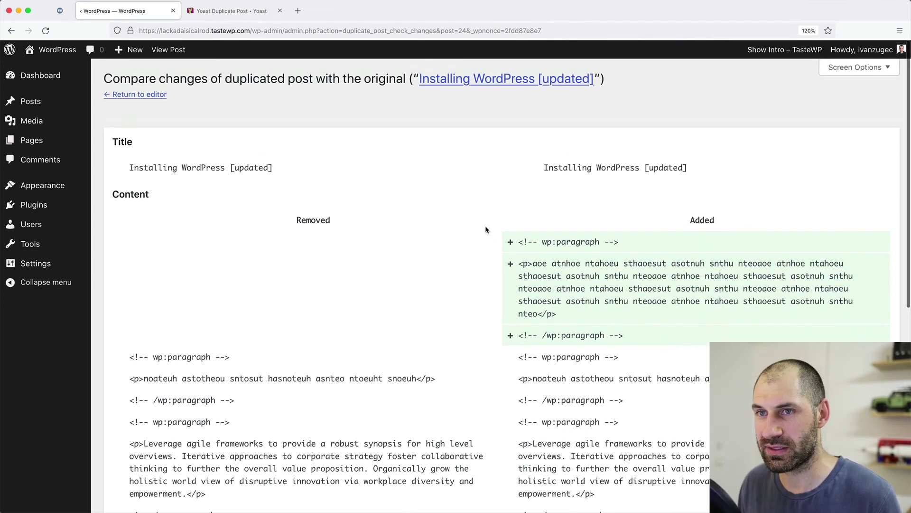
Step: Republish the rewrite from the editor, confirming the merge into the original, then go to All Posts
{"action": "left_click", "coordinate": [143, 94]}
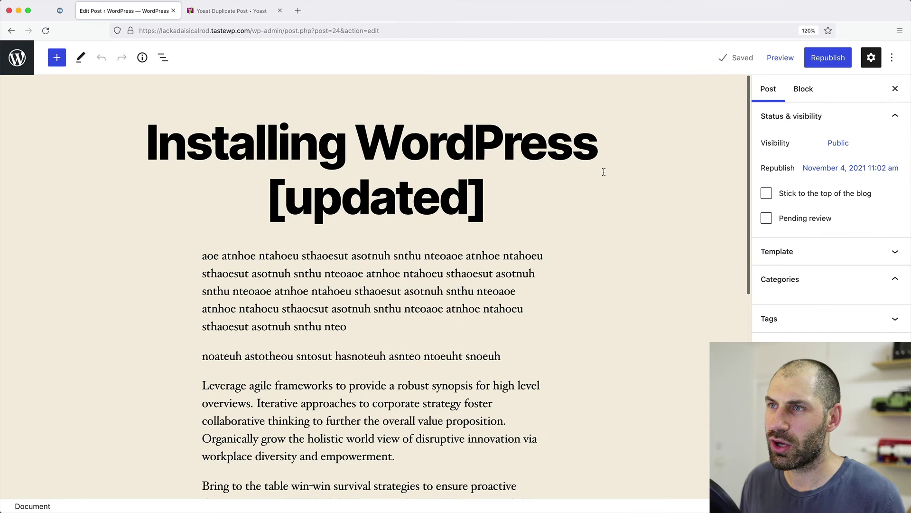
{"action": "left_click", "coordinate": [808, 61]}
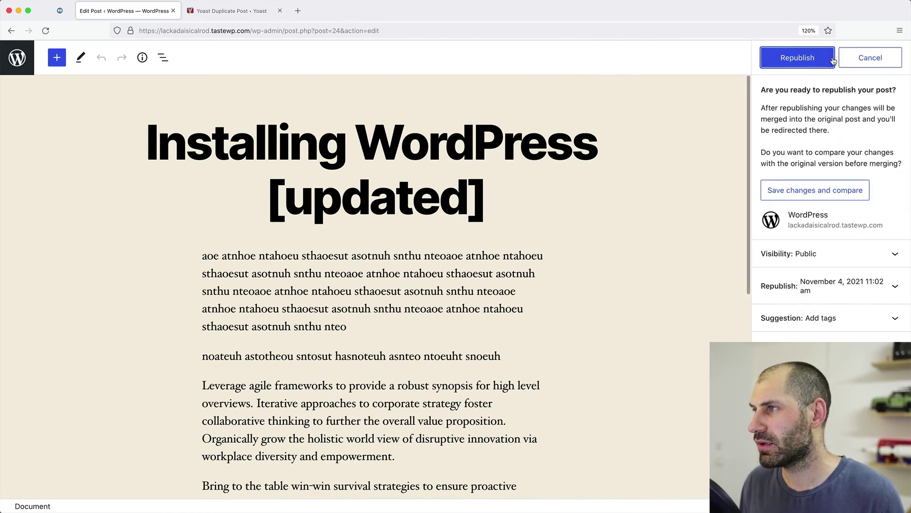
{"action": "left_click", "coordinate": [807, 59]}
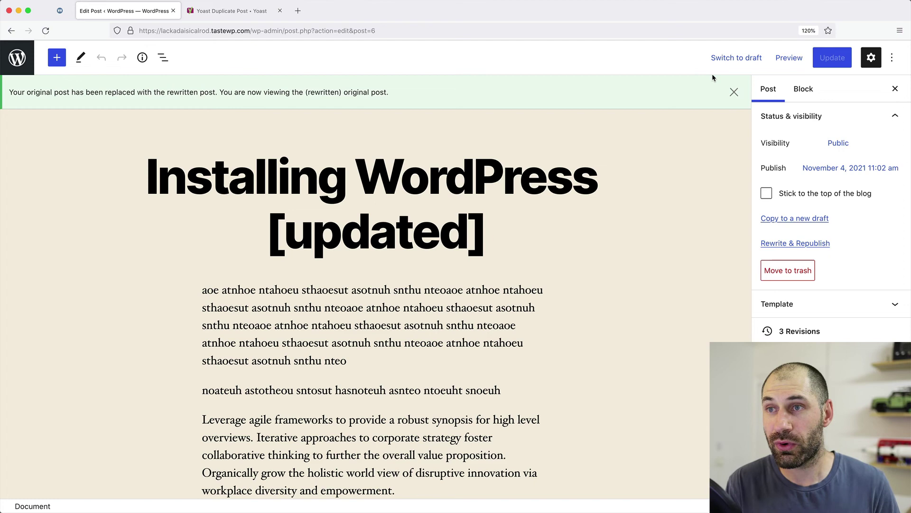
{"action": "left_click", "coordinate": [23, 50]}
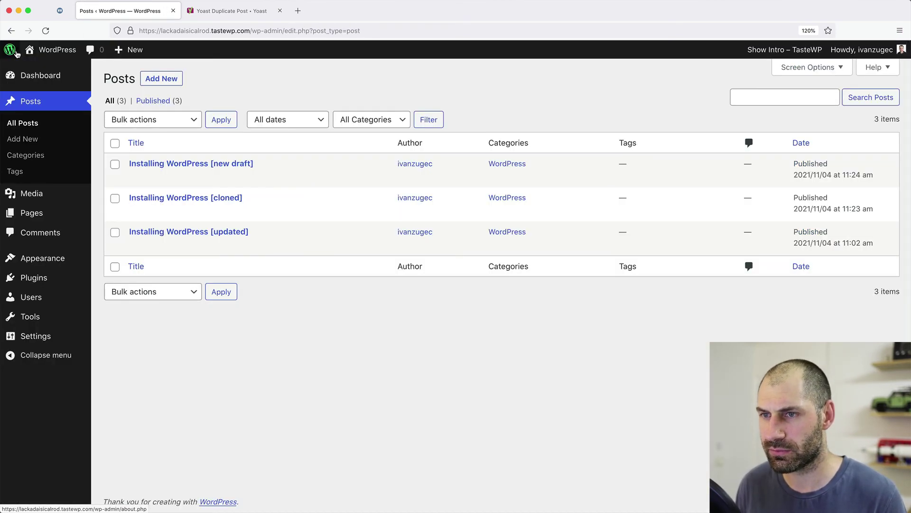
{"action": "mouse_move", "coordinate": [338, 252]}
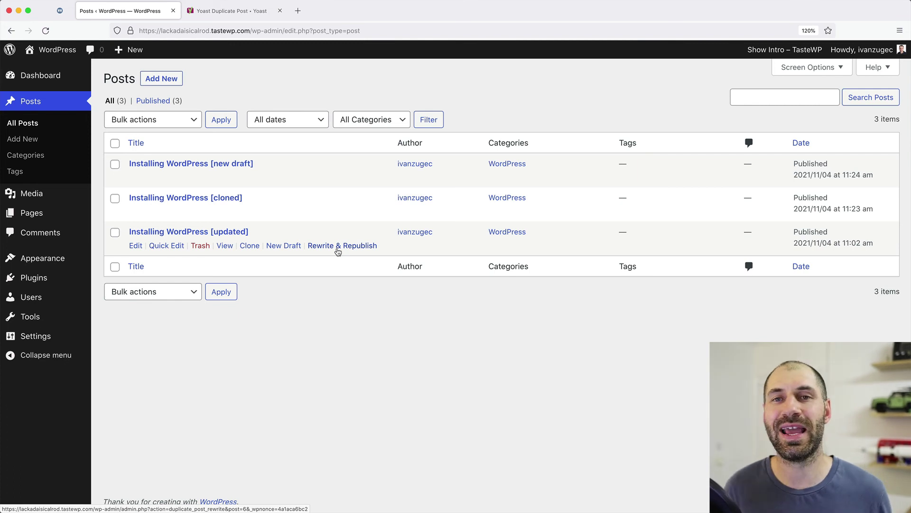